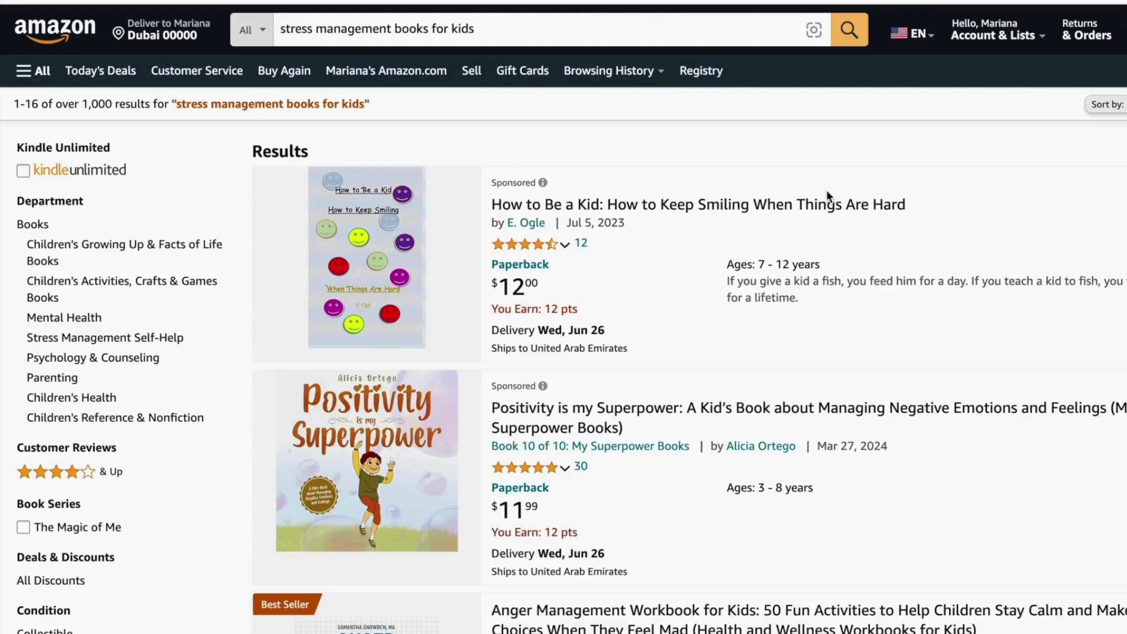
# Run KDSPY on the "stress management books for kids" results and check the keyword's popularity and competition ratings.
pyautogui.click(959, 3)
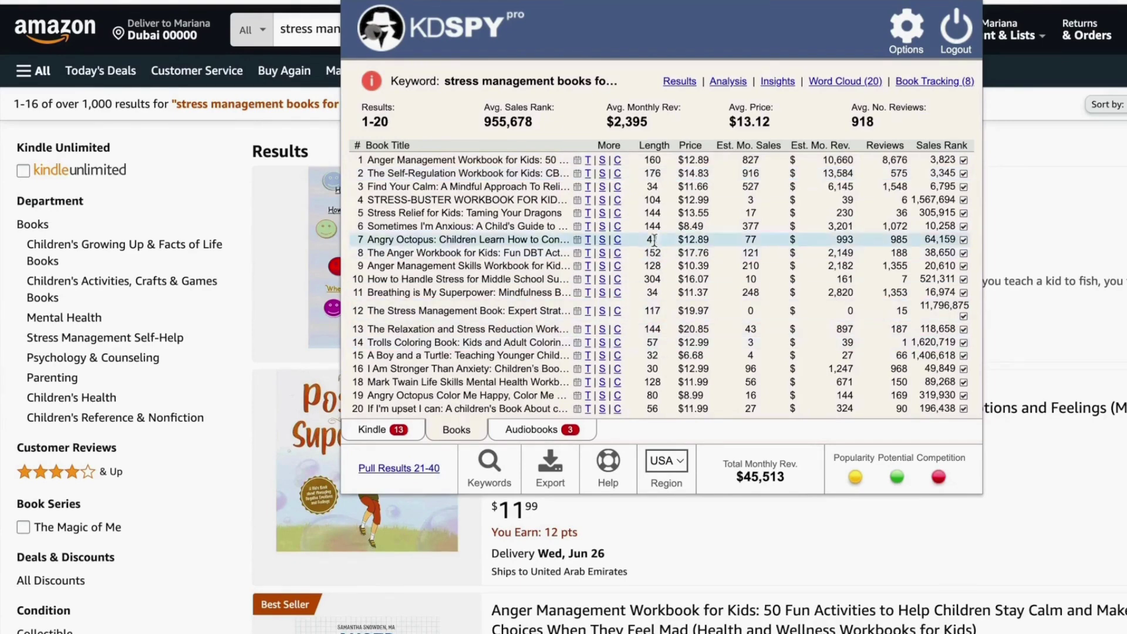
pyautogui.moveTo(856, 480)
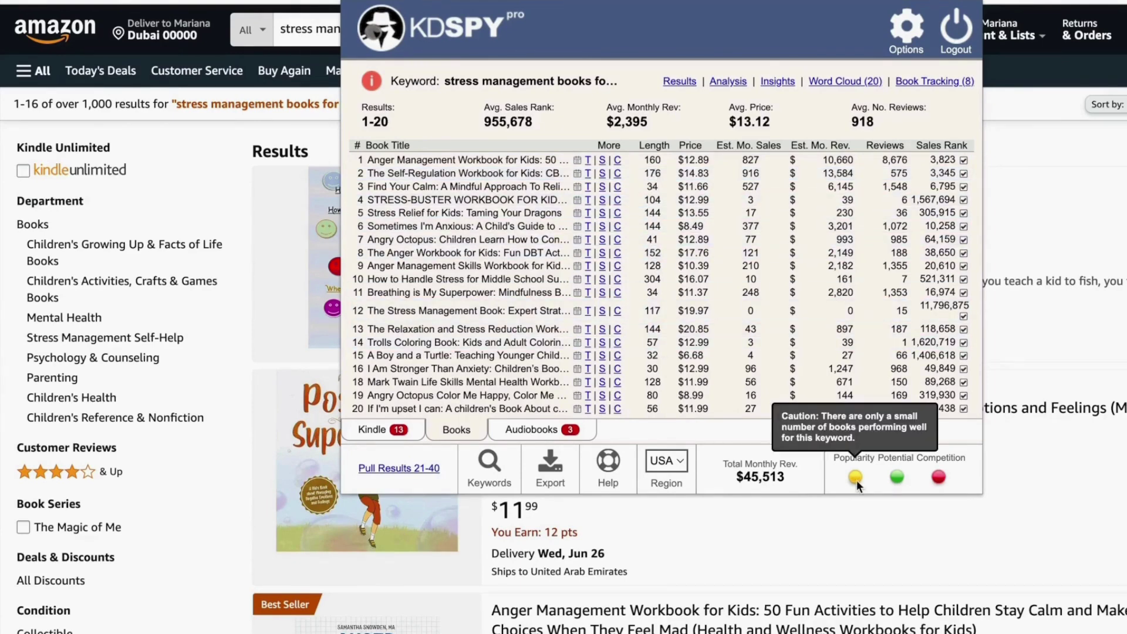
pyautogui.moveTo(939, 480)
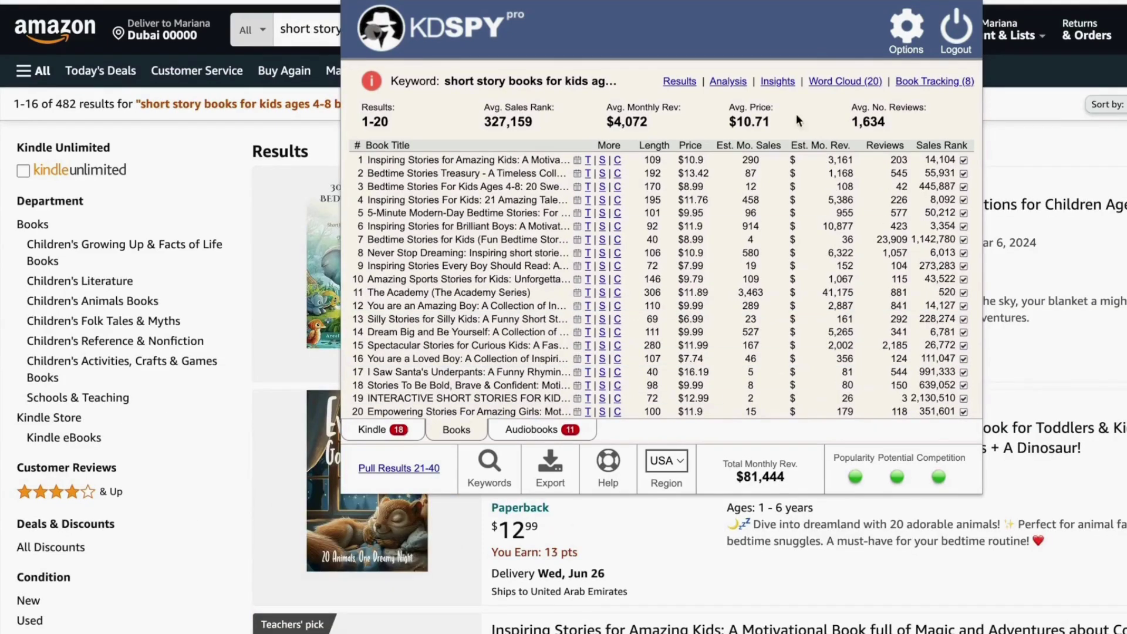
# View the word cloud for the short story books keyword, regenerate its layout, and return to the results table.
pyautogui.click(829, 82)
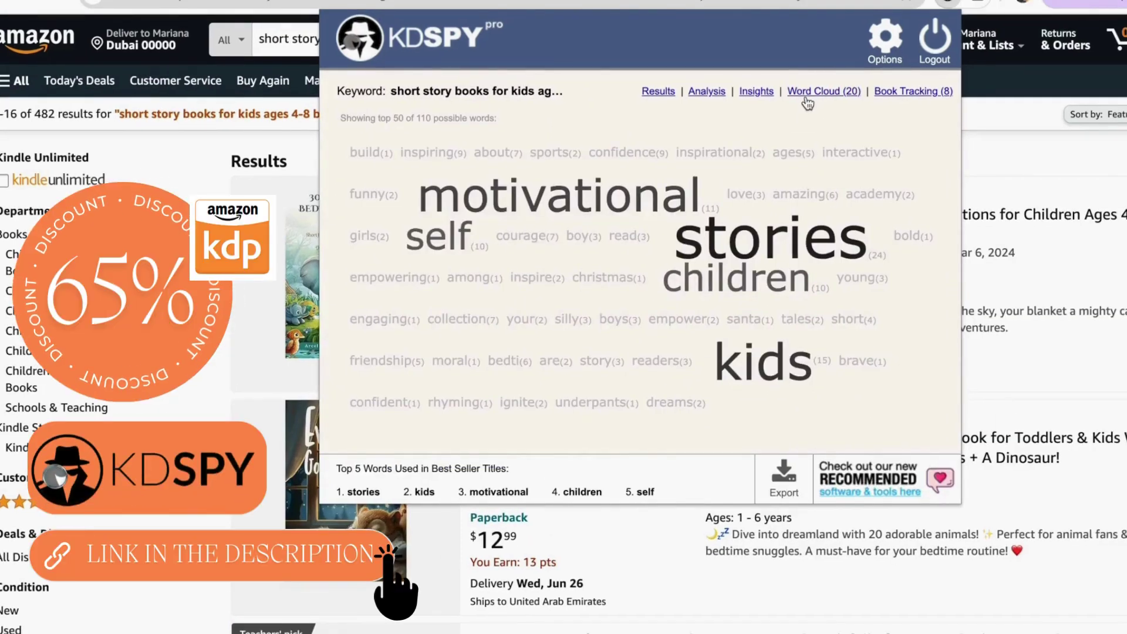
pyautogui.click(807, 103)
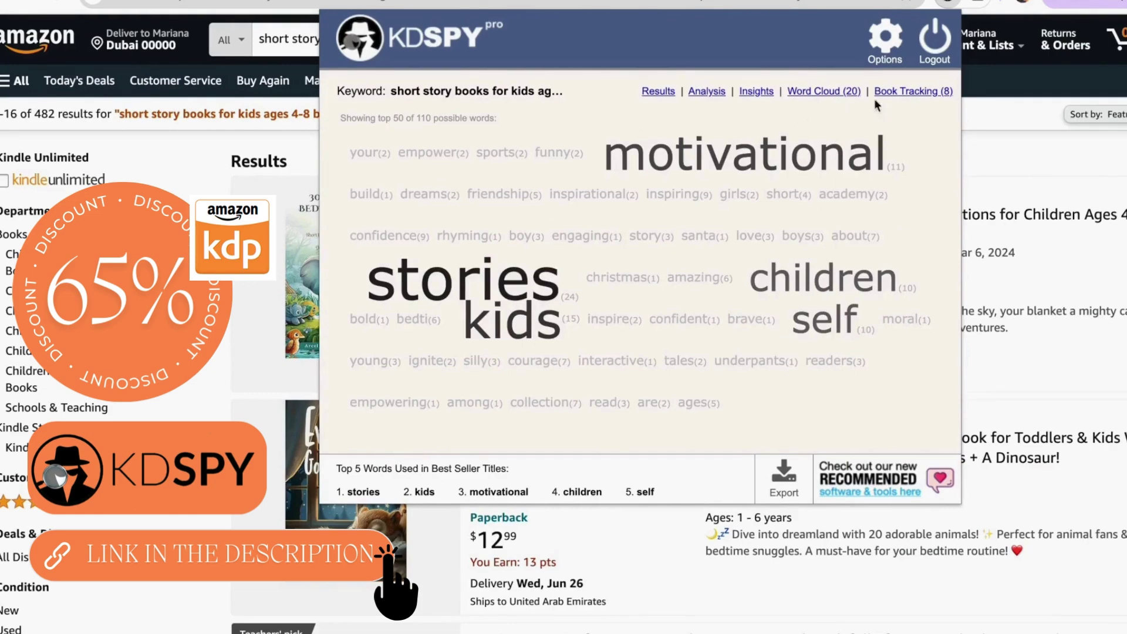
pyautogui.click(649, 91)
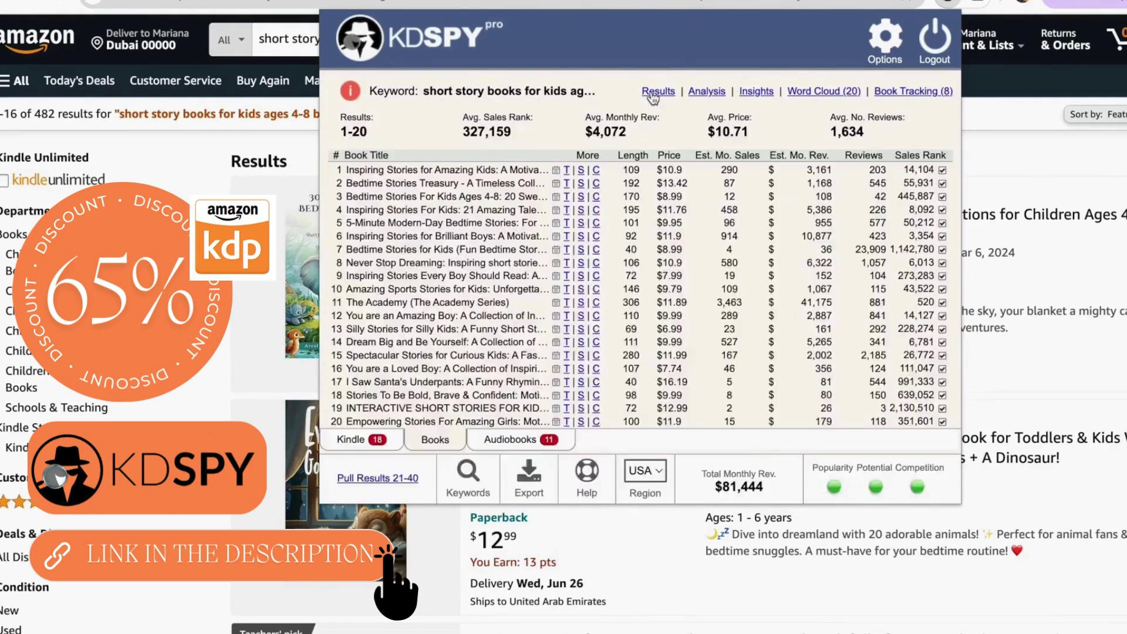
# Search the keyword tool for "funny books for kids" and review the Kindle suggestions with their competitor numbers and competition ratings.
pyautogui.click(463, 487)
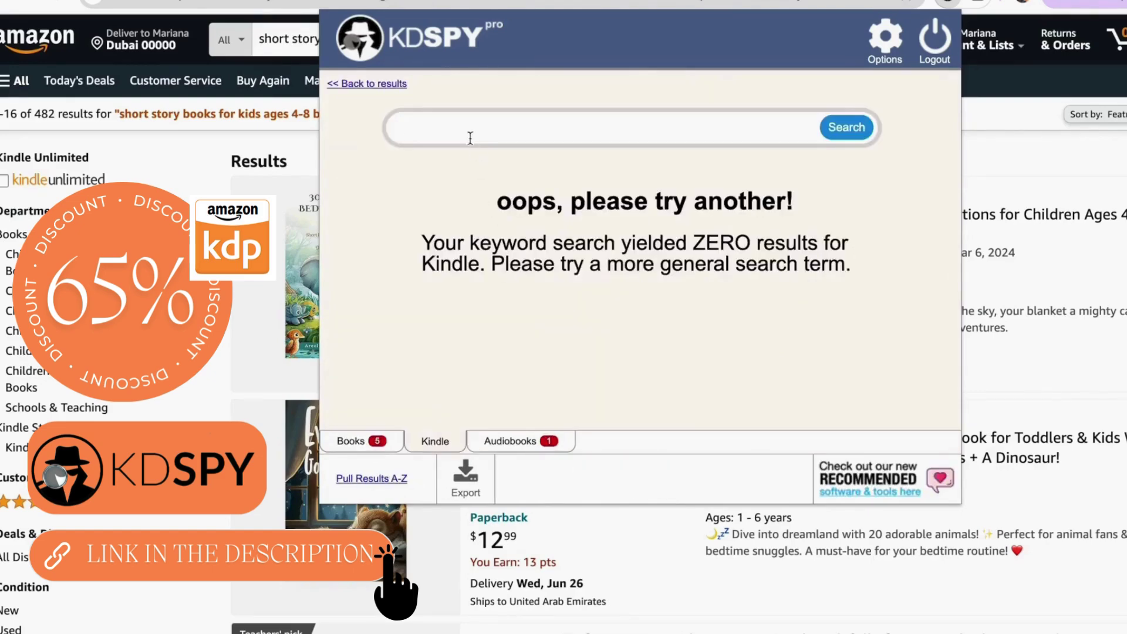
pyautogui.click(469, 134)
pyautogui.write('funny books for kids')
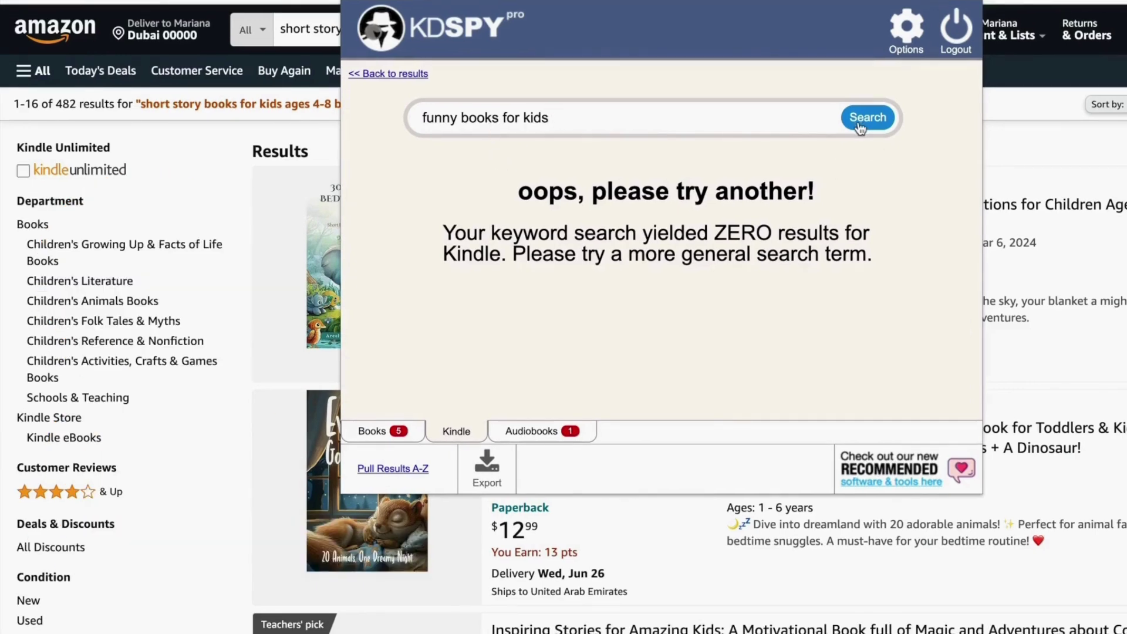
pyautogui.click(836, 131)
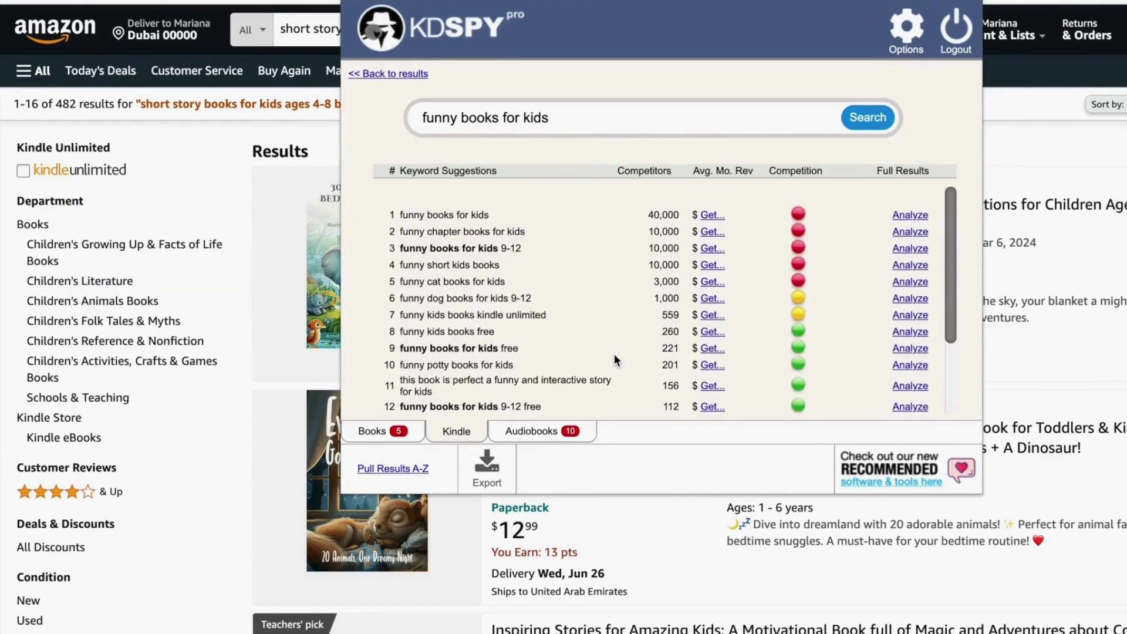
pyautogui.scroll(-5, 614, 359)
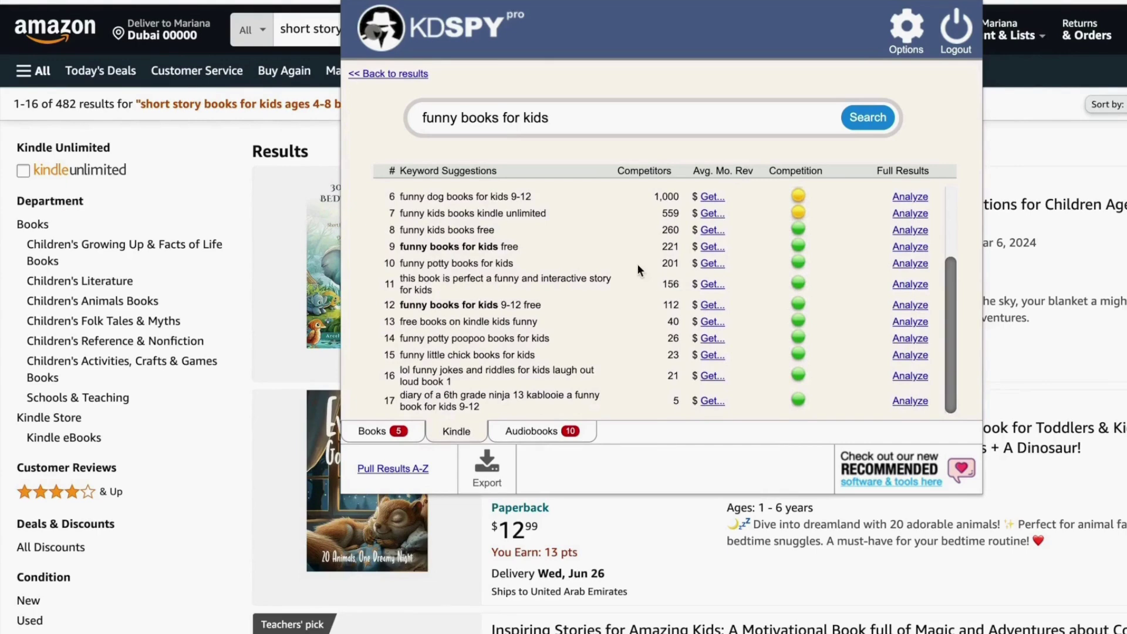
pyautogui.scroll(3, 645, 273)
pyautogui.scroll(-1, 680, 281)
pyautogui.scroll(-2, 679, 281)
pyautogui.scroll(3, 480, 352)
pyautogui.scroll(-3, 485, 267)
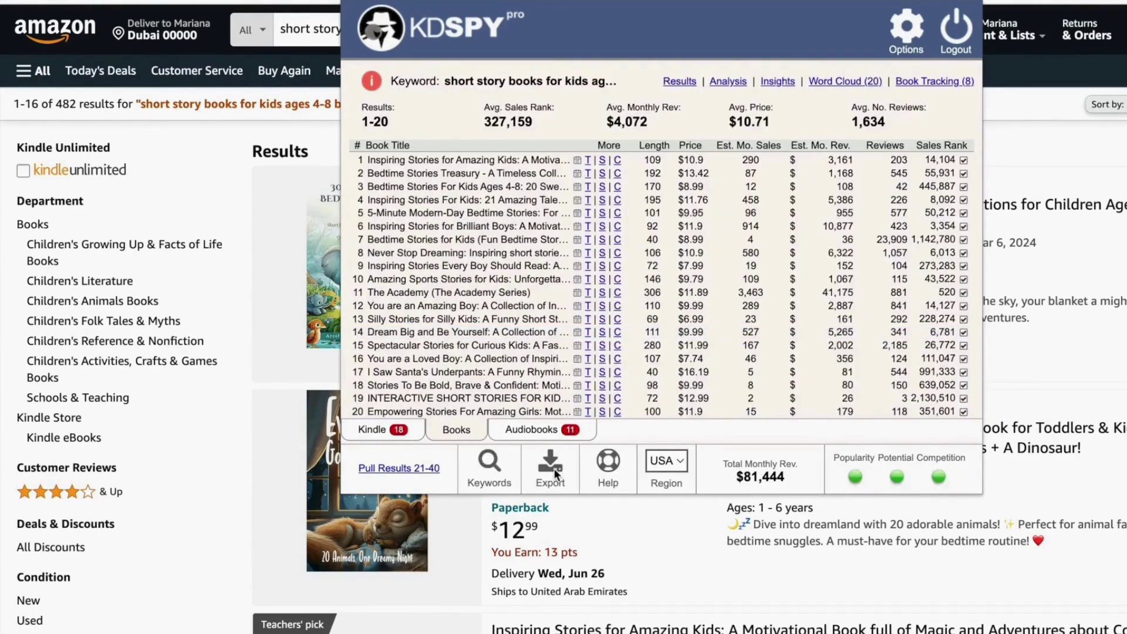
# Copy the Key Success Factors (Non-Fiction) insight prompt for the short story keyword and submit it in ChatGPT.
pyautogui.click(774, 85)
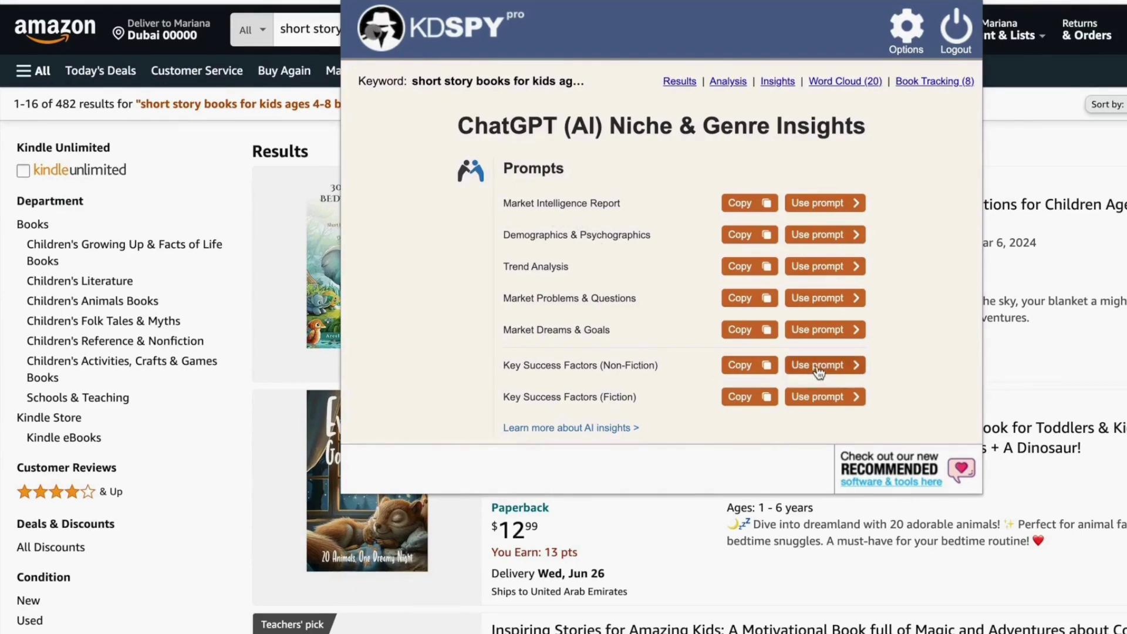
pyautogui.click(746, 364)
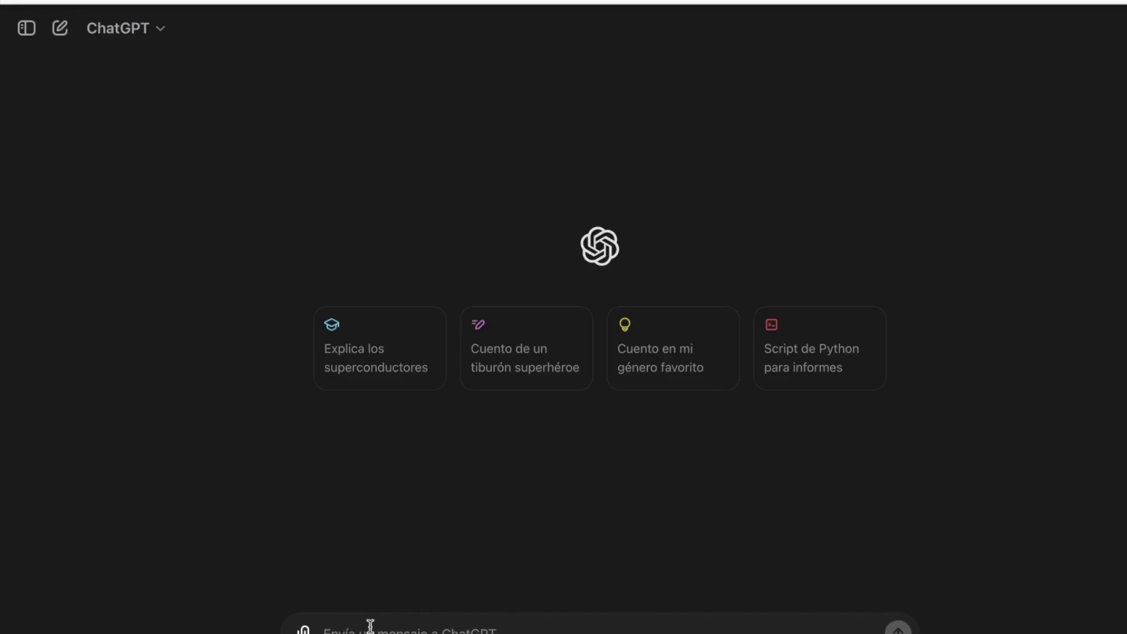
pyautogui.hotkey('ctrl', 'v')
pyautogui.press('Return')
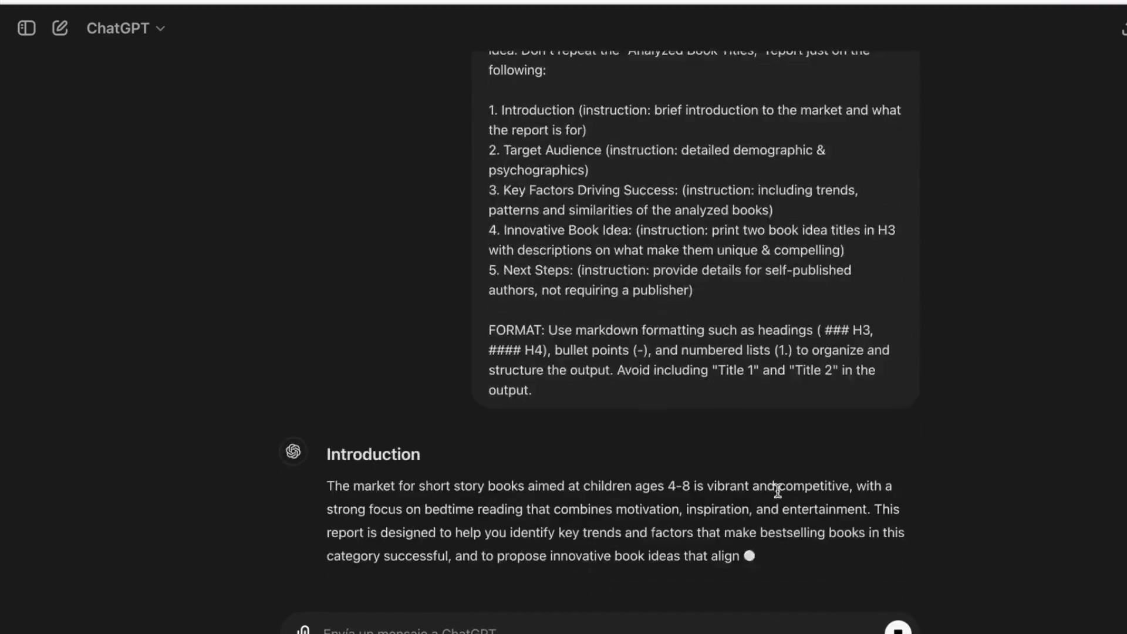
pyautogui.scroll(2, 500, 504)
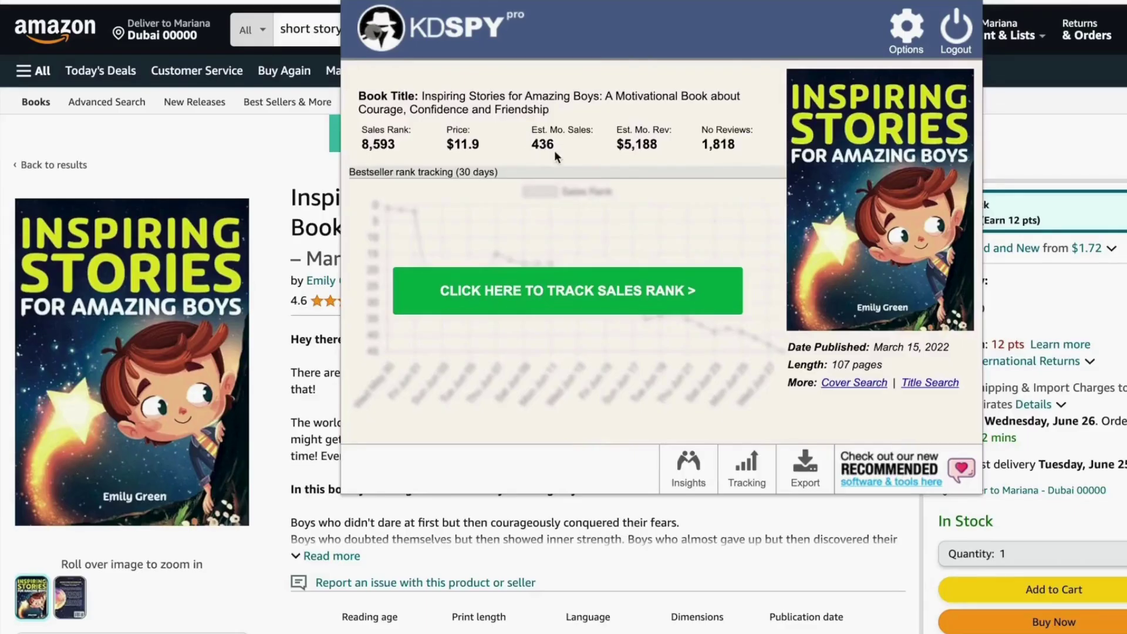
# Copy the Book Strengths & Weaknesses insight prompt for "Inspiring Stories for Amazing Boys" and submit it in ChatGPT.
pyautogui.click(689, 468)
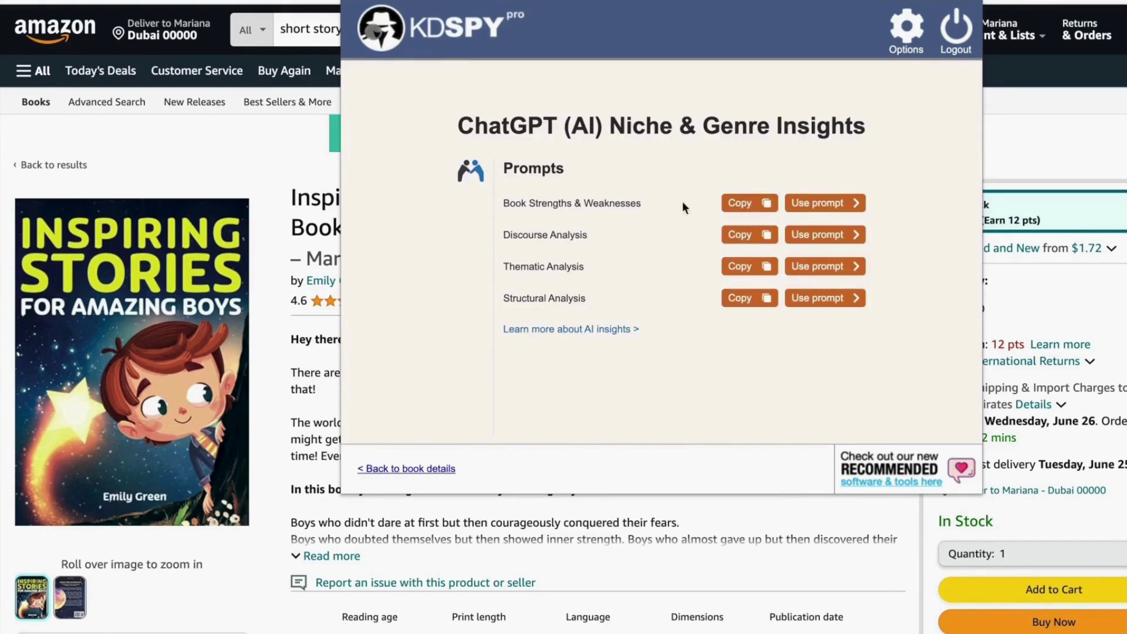
pyautogui.click(741, 203)
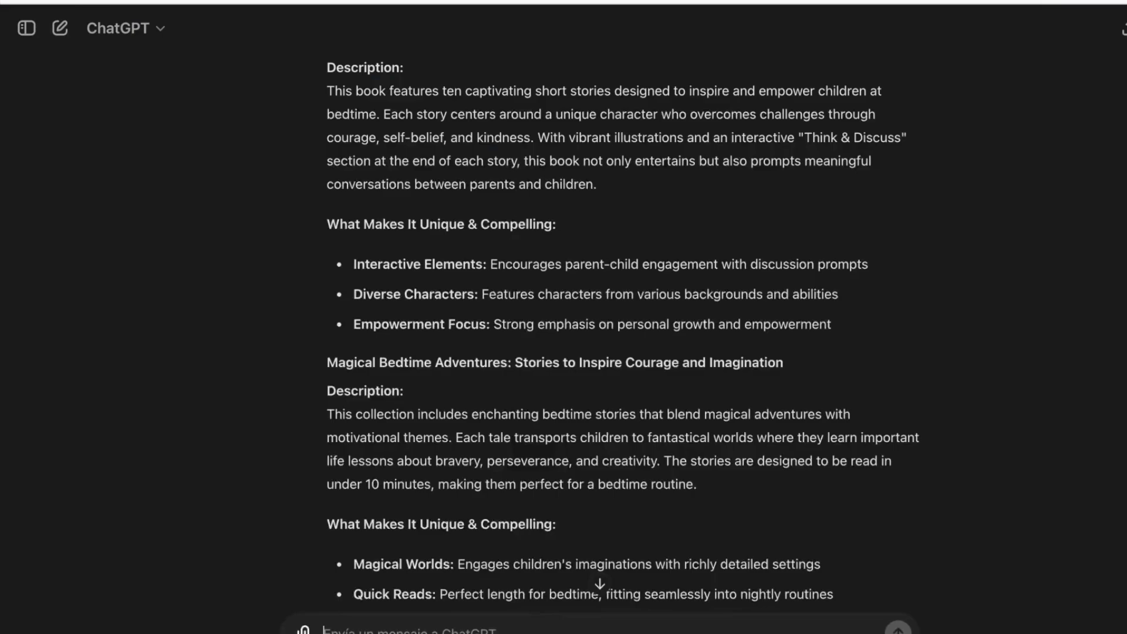
pyautogui.hotkey('ctrl', 'v')
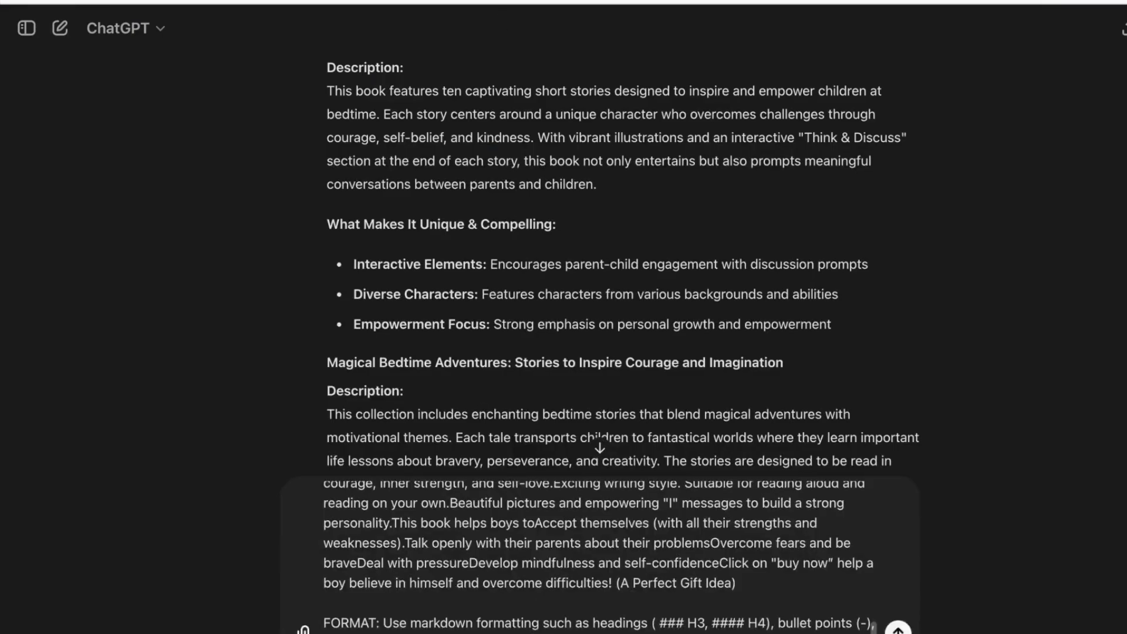
pyautogui.press('Return')
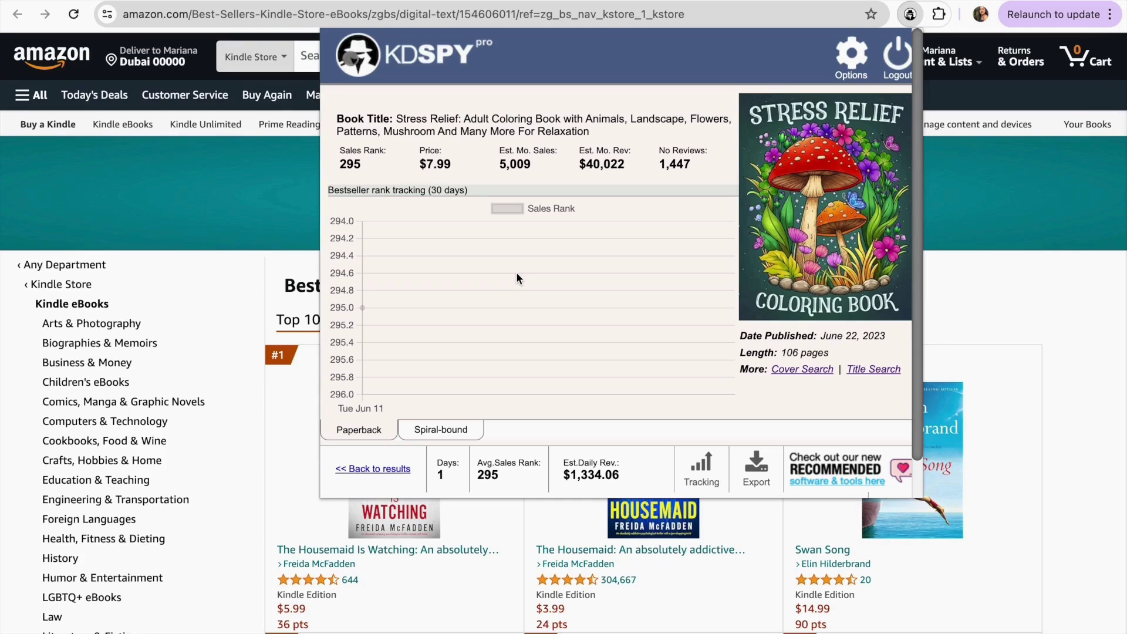
# Dismiss the coloring book's rank tracking, run KDSPY on "stress management books for kids", and examine the average rank, revenue, price and review figures.
pyautogui.click(264, 262)
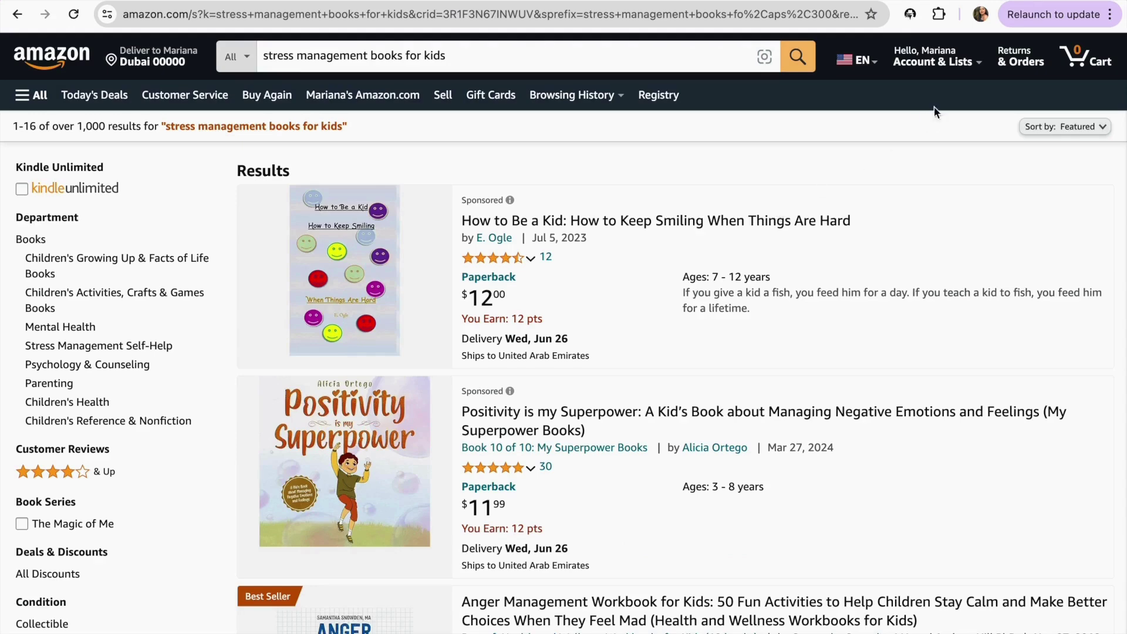
pyautogui.click(910, 15)
pyautogui.moveTo(546, 282)
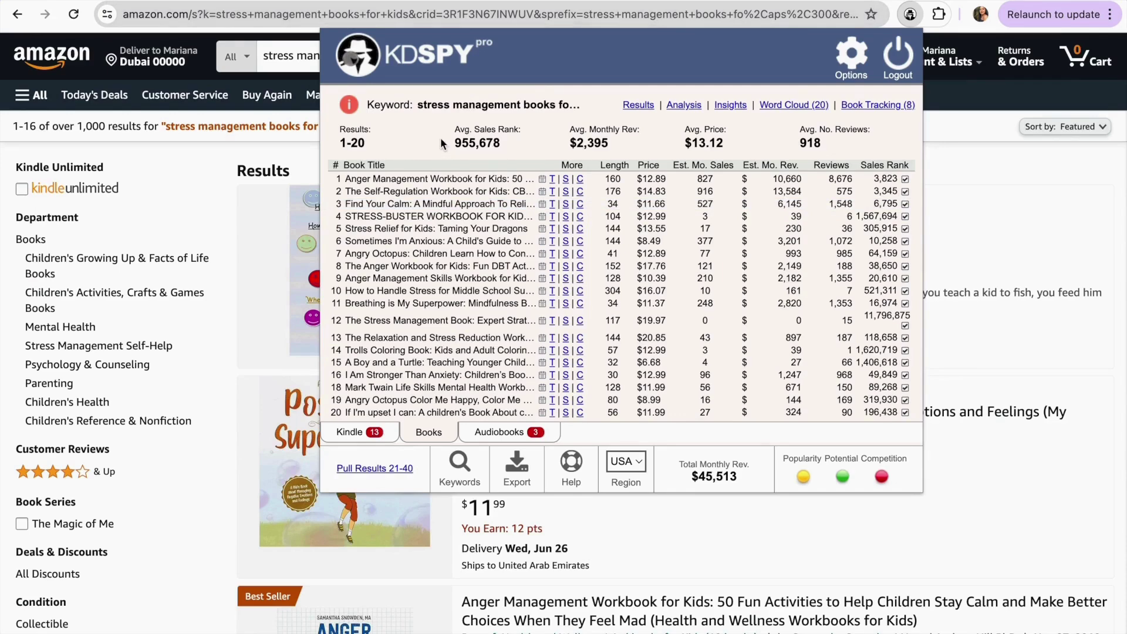
pyautogui.moveTo(443, 144); pyautogui.dragTo(847, 157)
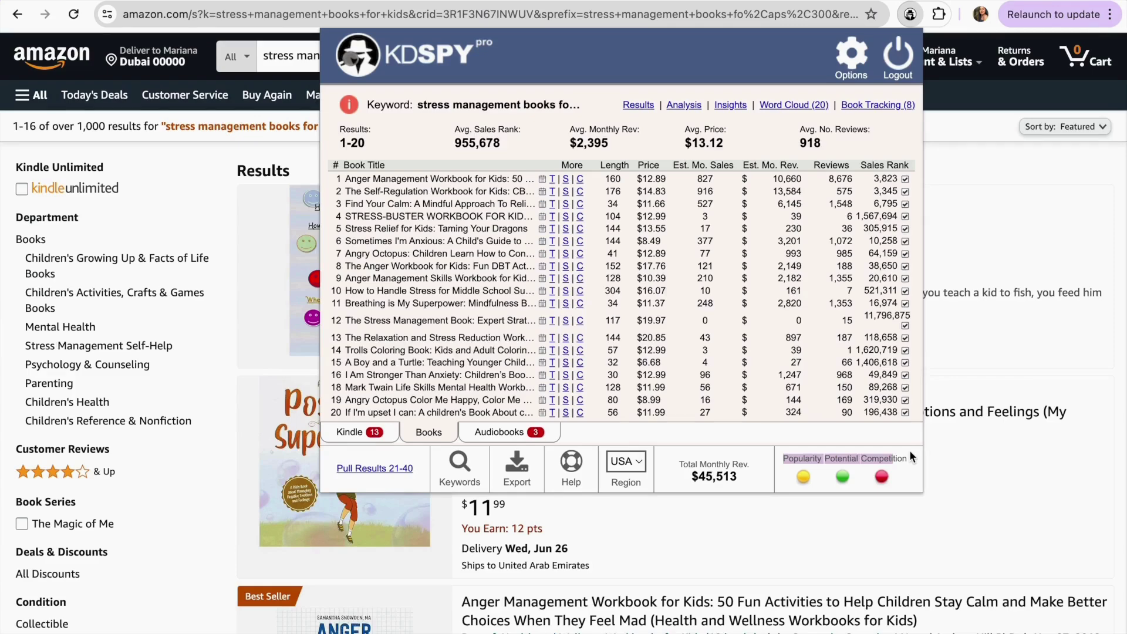
# Read the explanations of the stress management keyword's popularity, potential and competition ratings, then close the KDSPY popup.
pyautogui.click(804, 479)
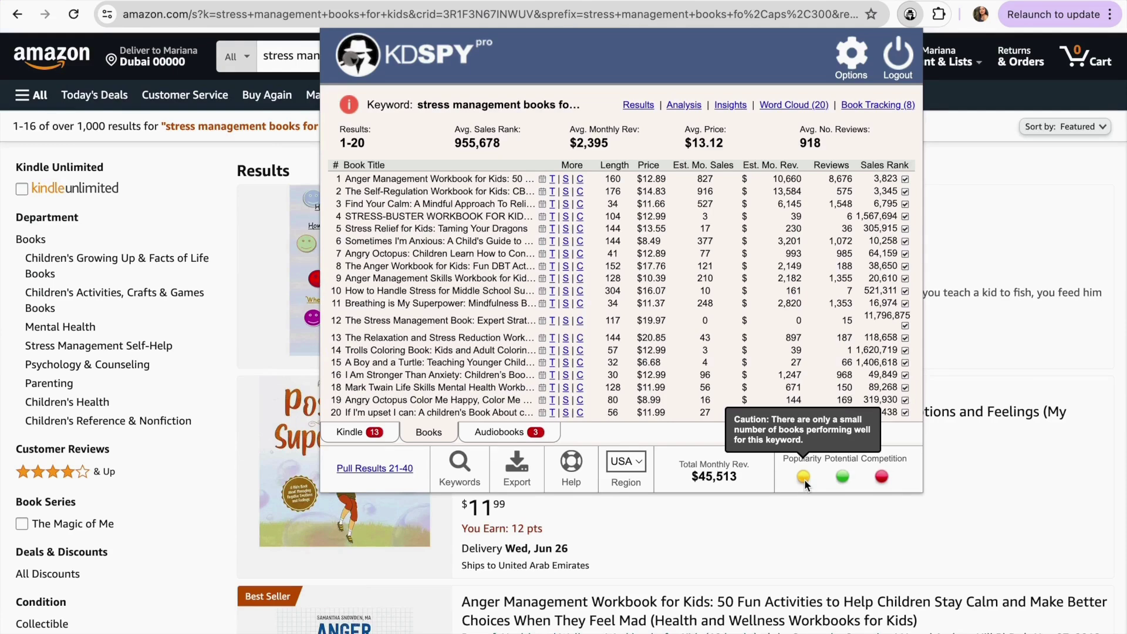
pyautogui.moveTo(833, 478)
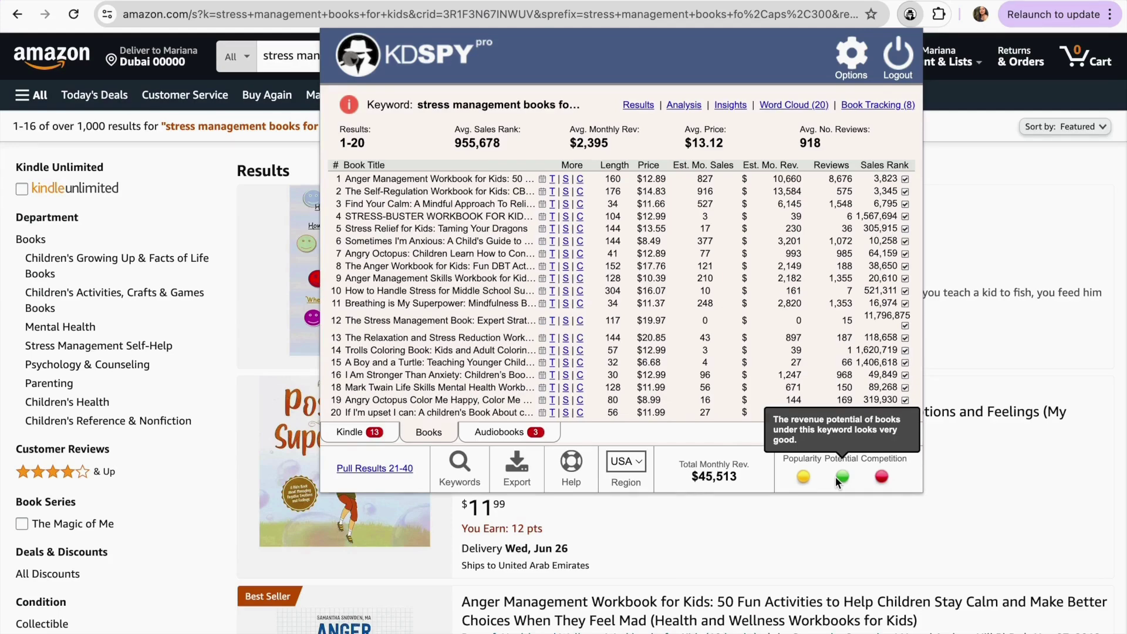
pyautogui.moveTo(883, 482)
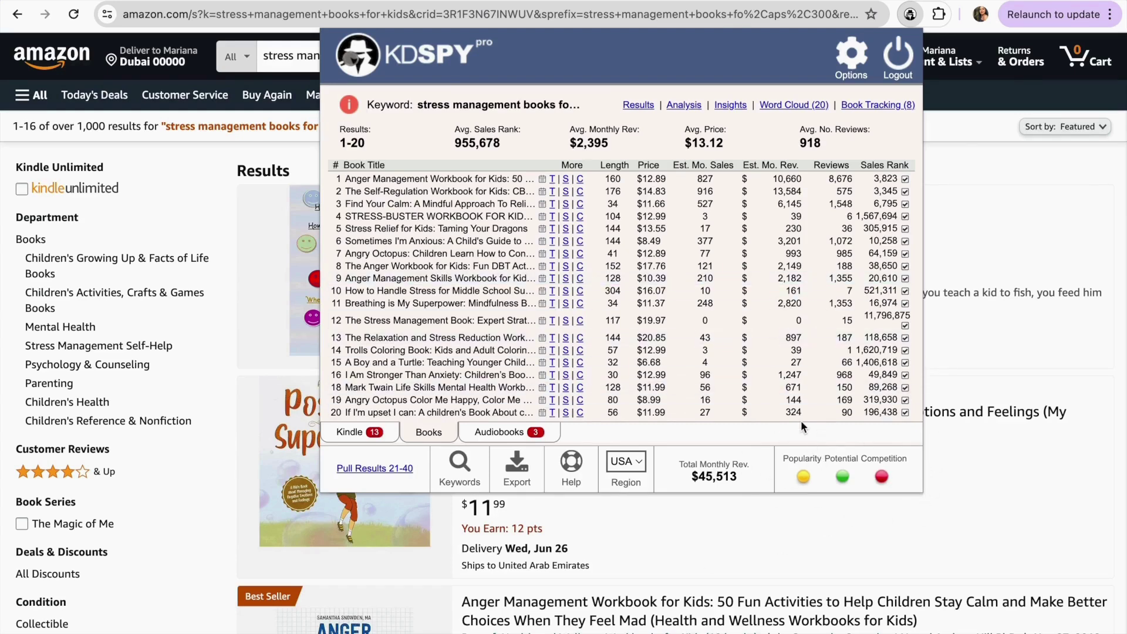
pyautogui.click(54, 143)
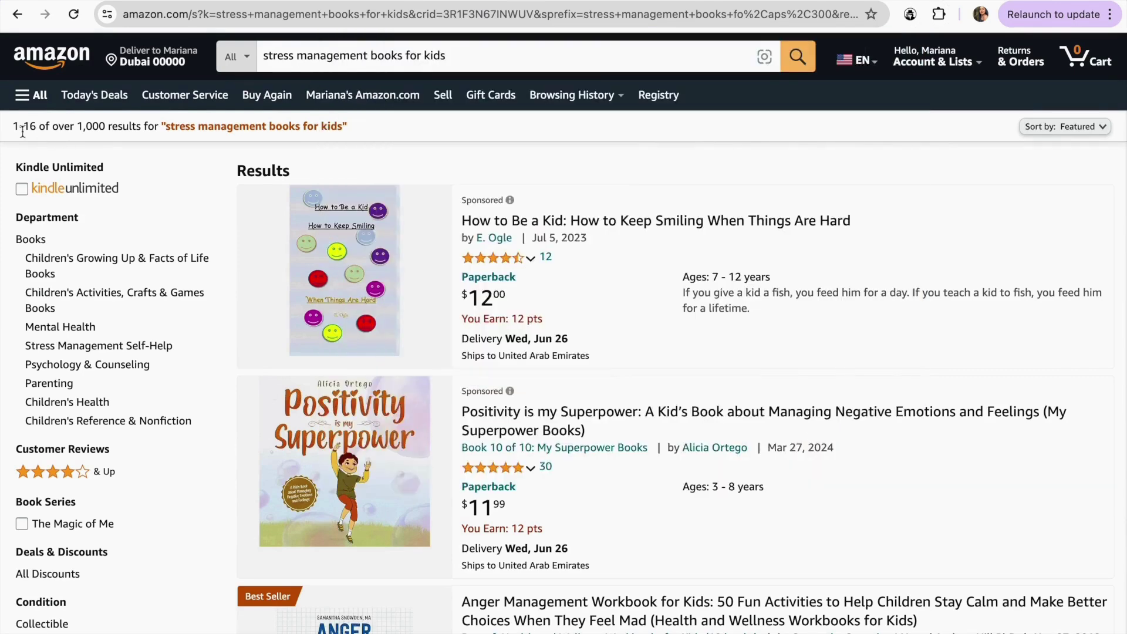
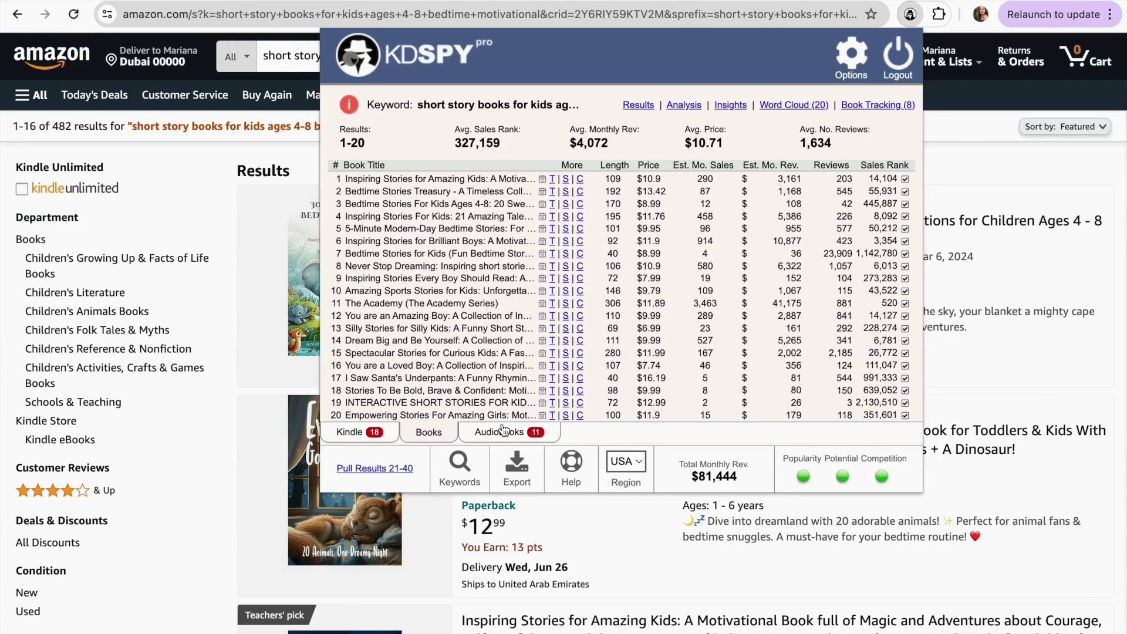
# Examine the most used title words in the short story keyword's word cloud, reshuffle it, and go back to the results.
pyautogui.click(776, 109)
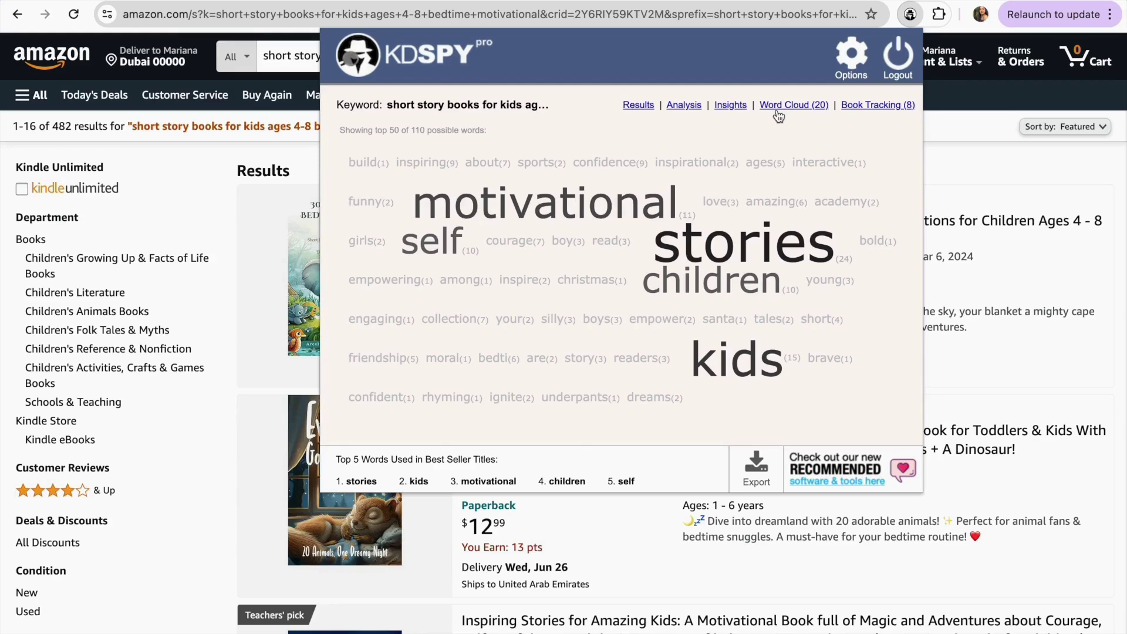
pyautogui.click(778, 109)
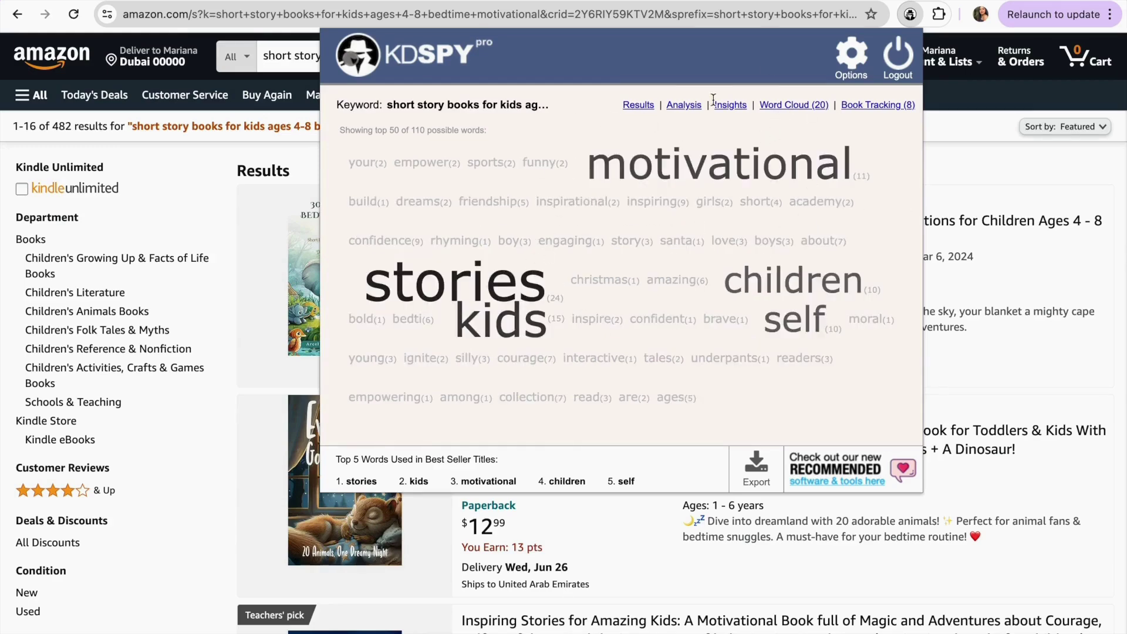
pyautogui.click(638, 106)
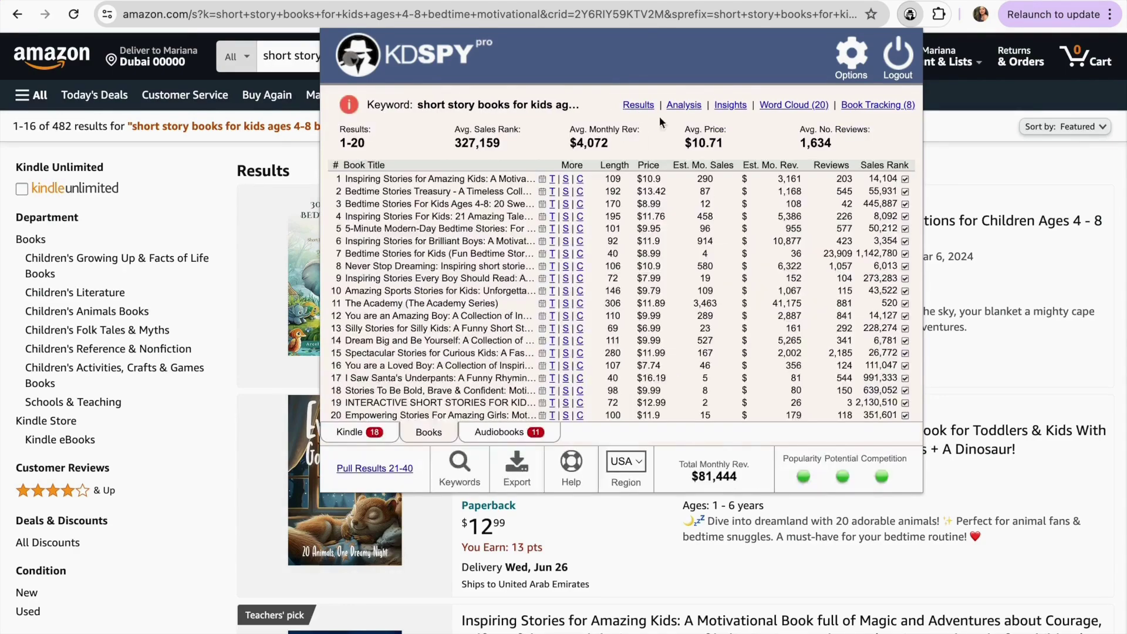
# Look up keyword suggestions for "funny books for kids" and compare their Kindle competitor numbers and competition ratings.
pyautogui.click(457, 468)
pyautogui.click(461, 146)
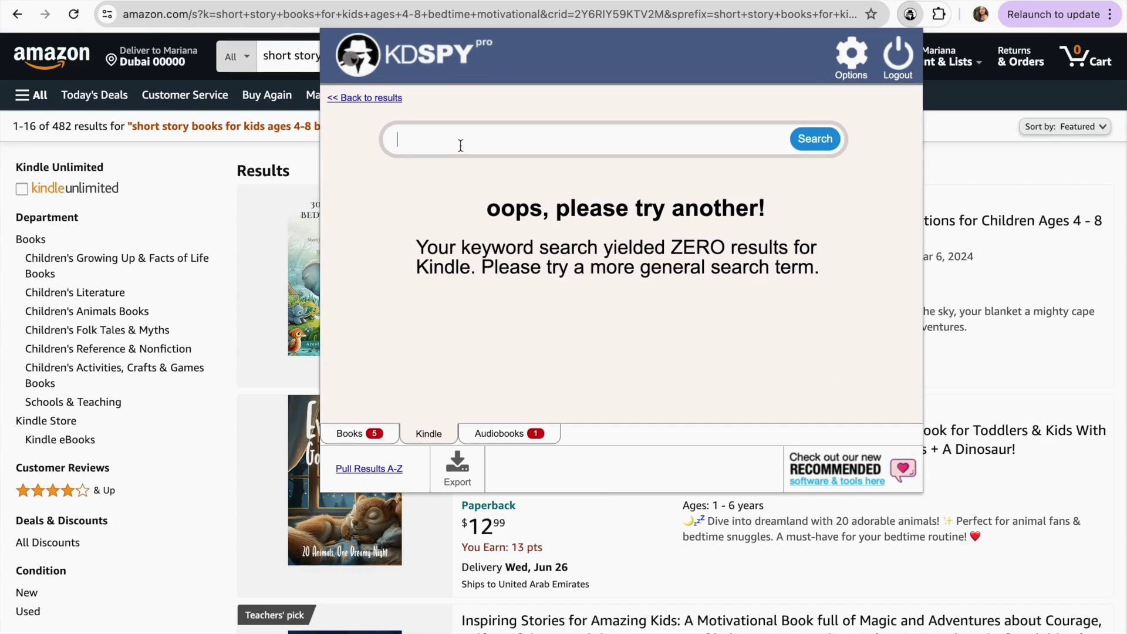
pyautogui.write('funny books for kids')
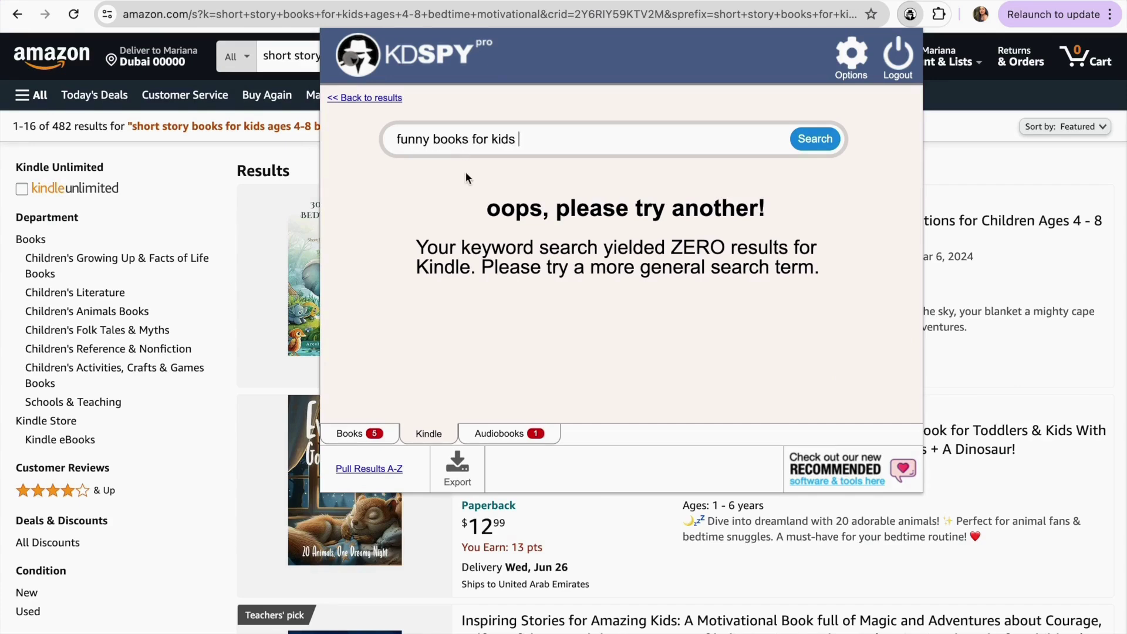
pyautogui.click(807, 147)
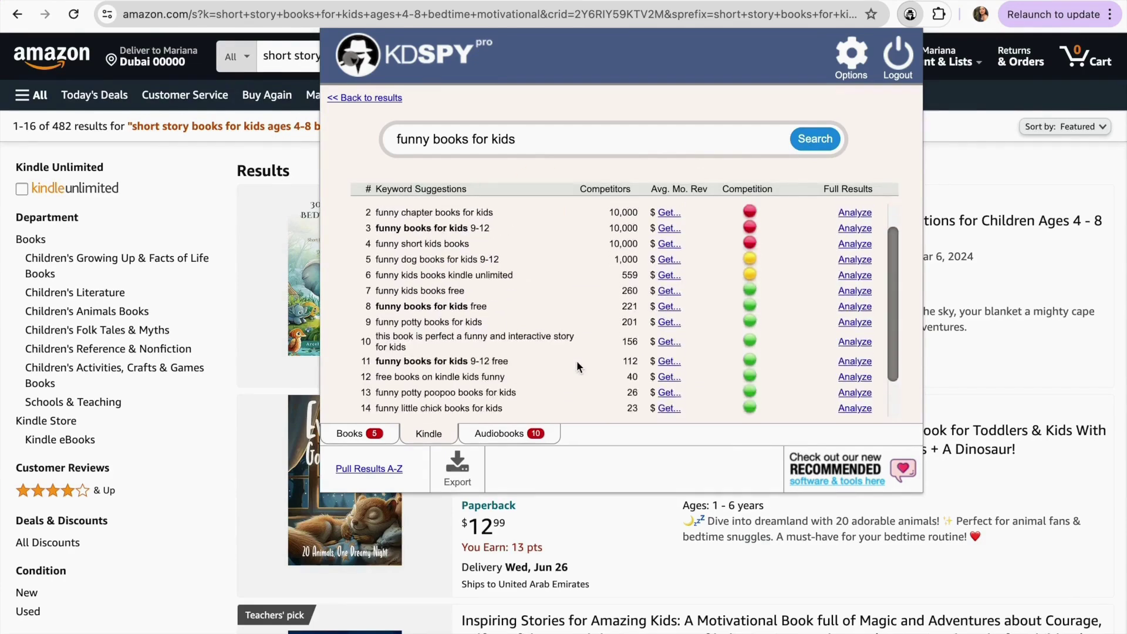
pyautogui.scroll(-3, 577, 361)
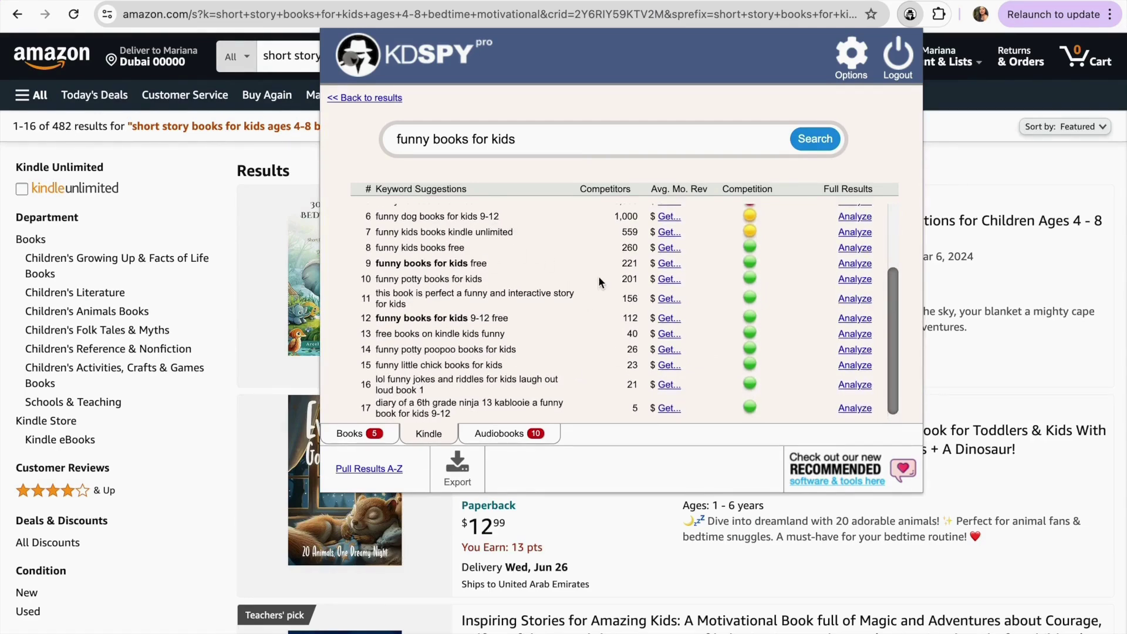
pyautogui.scroll(3, 634, 294)
pyautogui.scroll(-3, 639, 294)
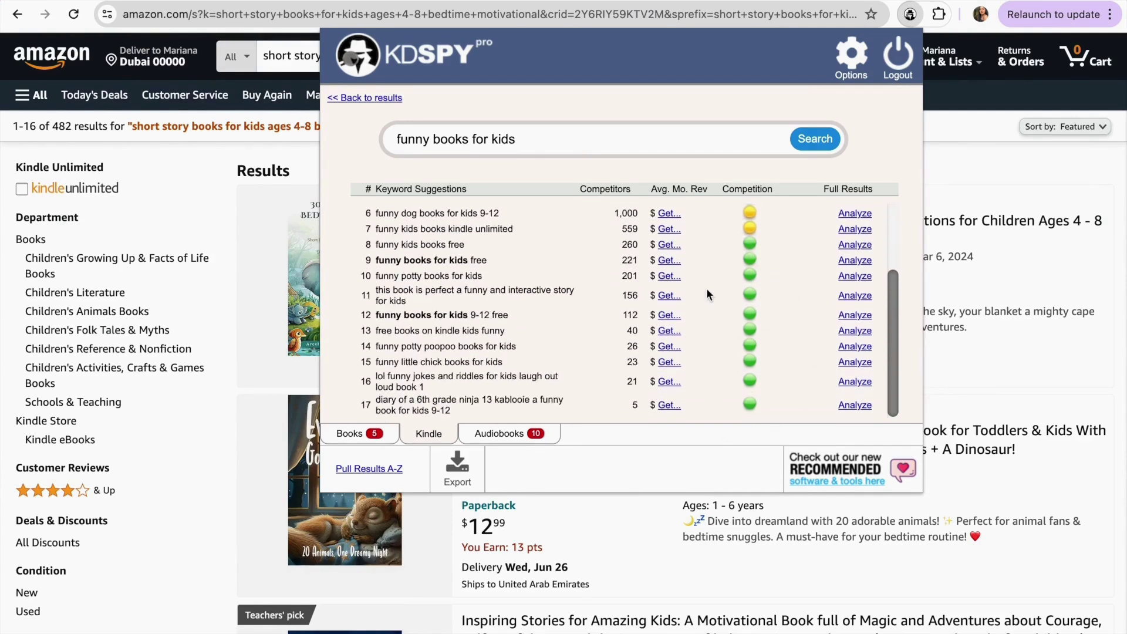
# Review the Kindle keyword suggestions for "funny books for kids" once more, from the broadest to the most specific phrases.
pyautogui.scroll(3, 450, 378)
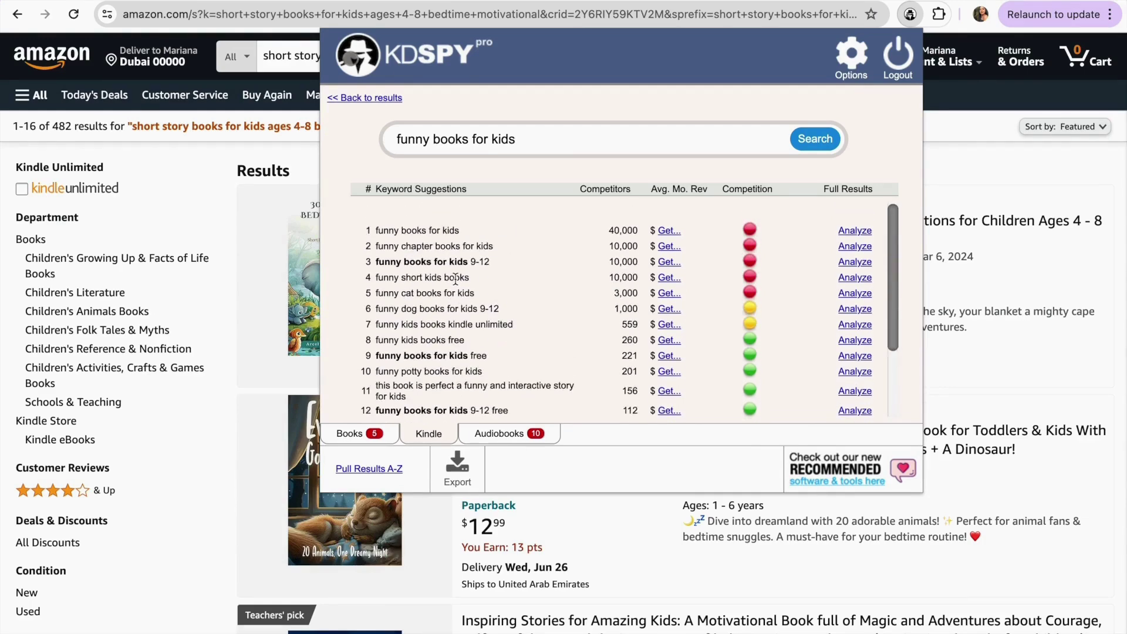
pyautogui.scroll(-5, 456, 278)
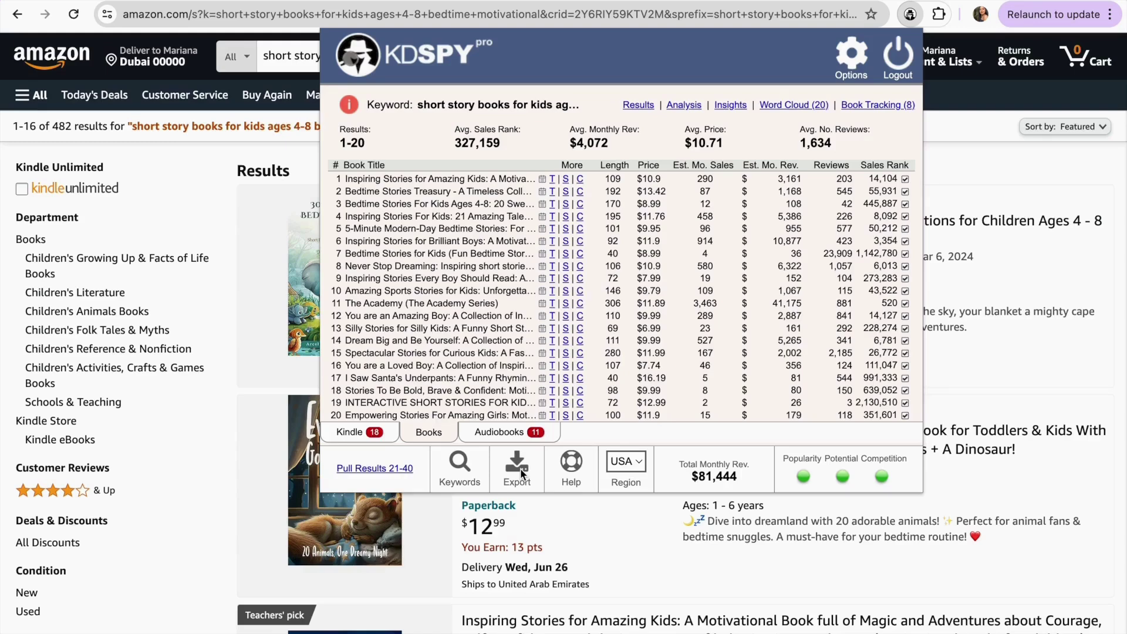
# Copy the Key Success Factors (Non-Fiction) insight prompt for the short story keyword and submit it in ChatGPT.
pyautogui.click(728, 106)
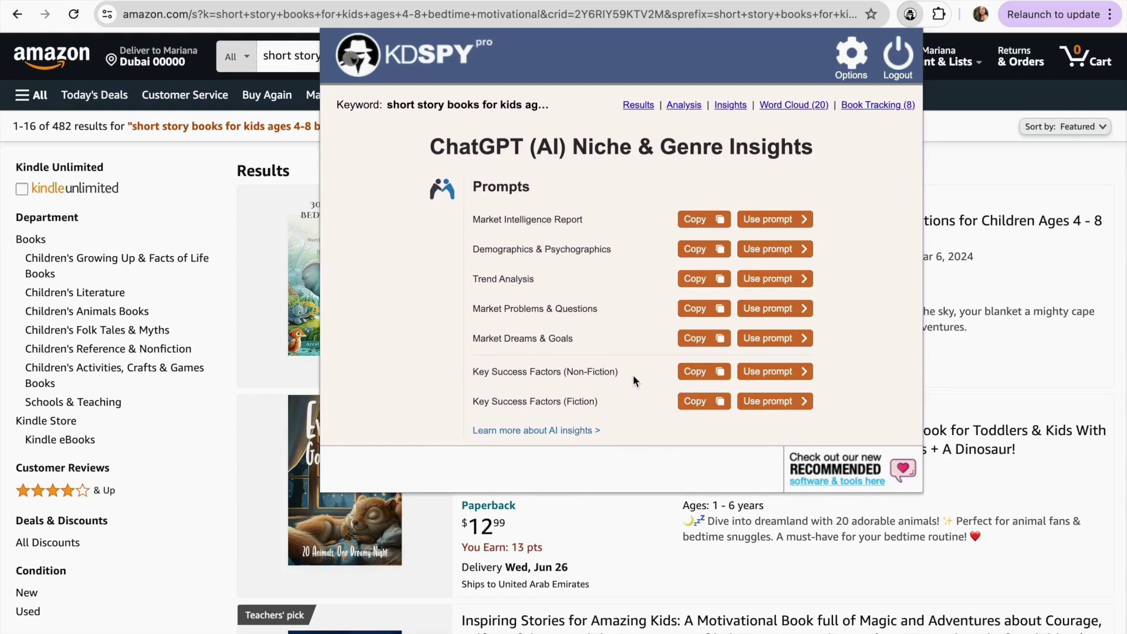
pyautogui.click(708, 373)
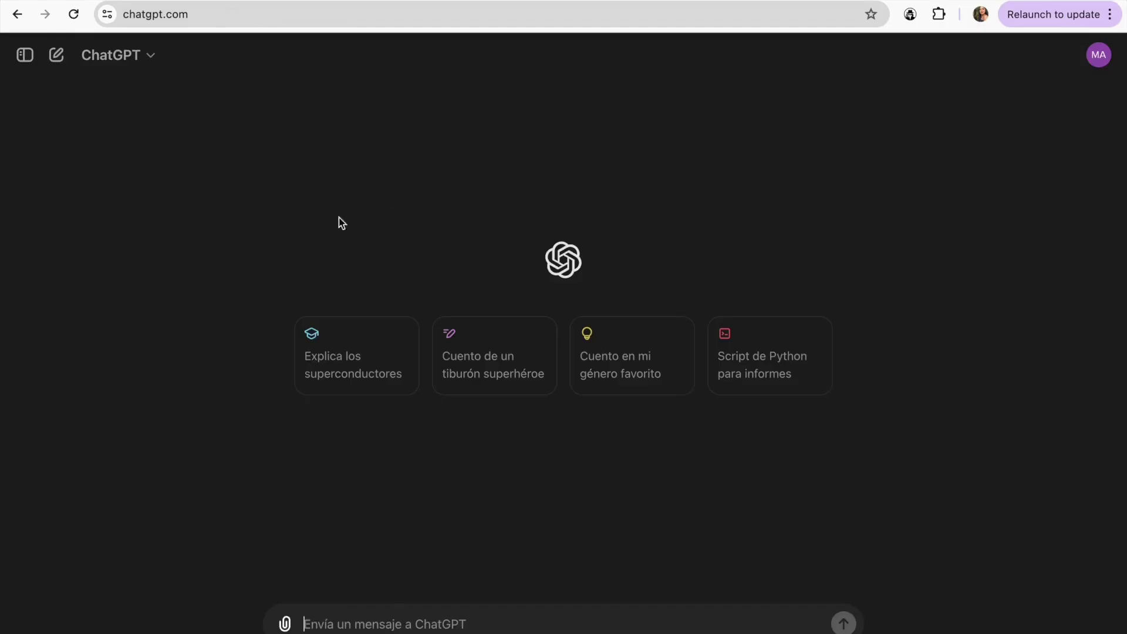
pyautogui.click(348, 616)
pyautogui.press('super+v')
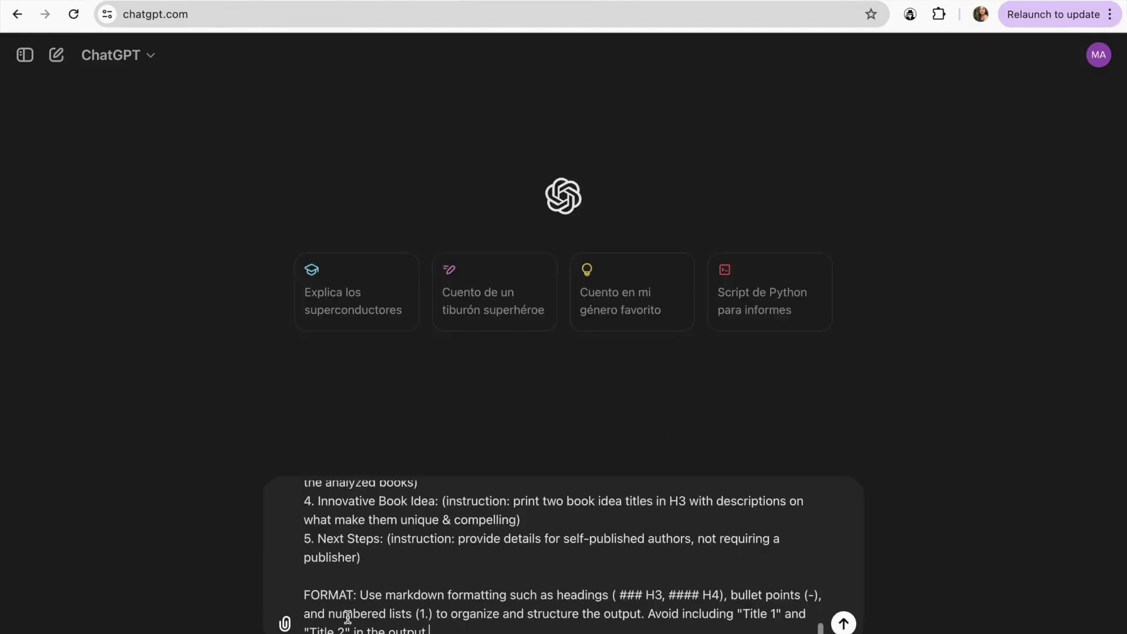
pyautogui.click(844, 623)
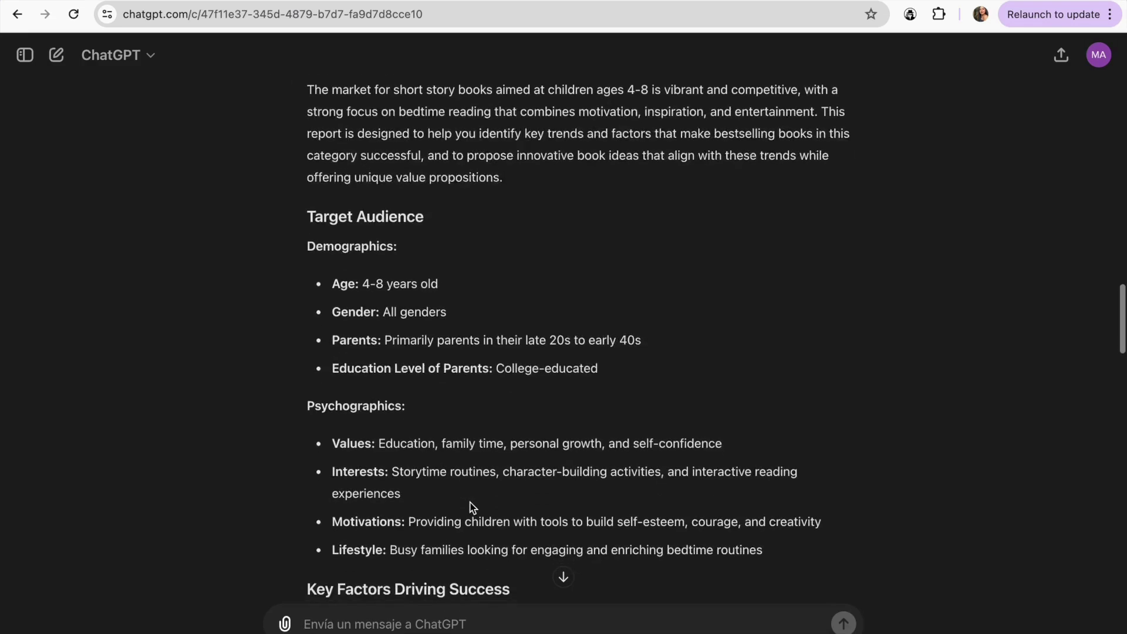
# Read the report's introduction, target audience demographics and psychographics, and the key factors driving success.
pyautogui.scroll(2, 468, 506)
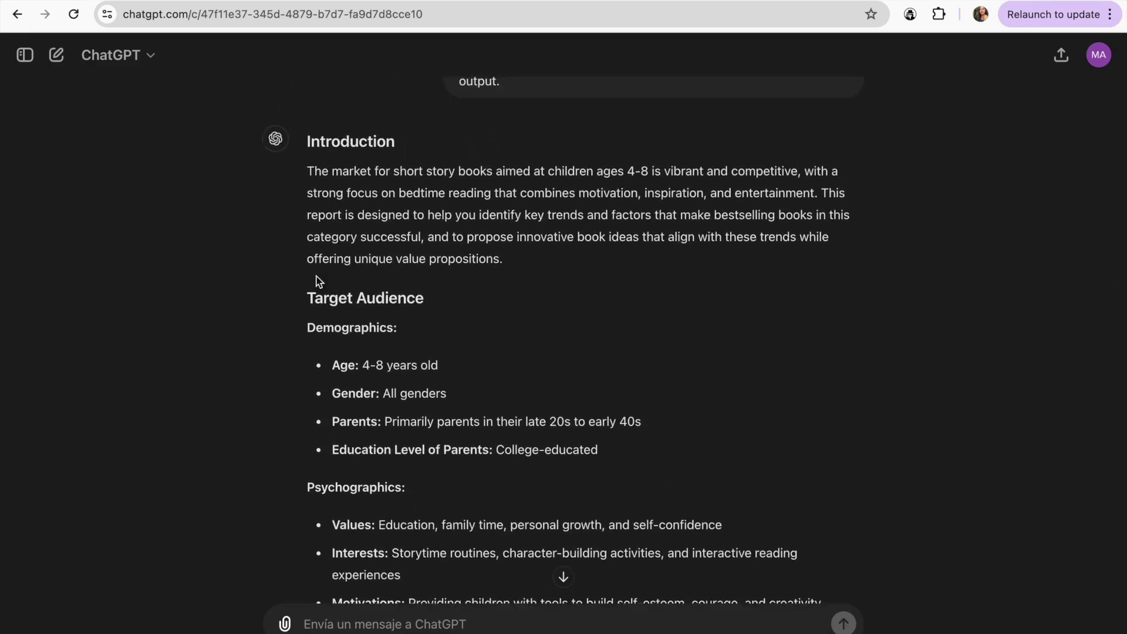
pyautogui.scroll(-1, 385, 327)
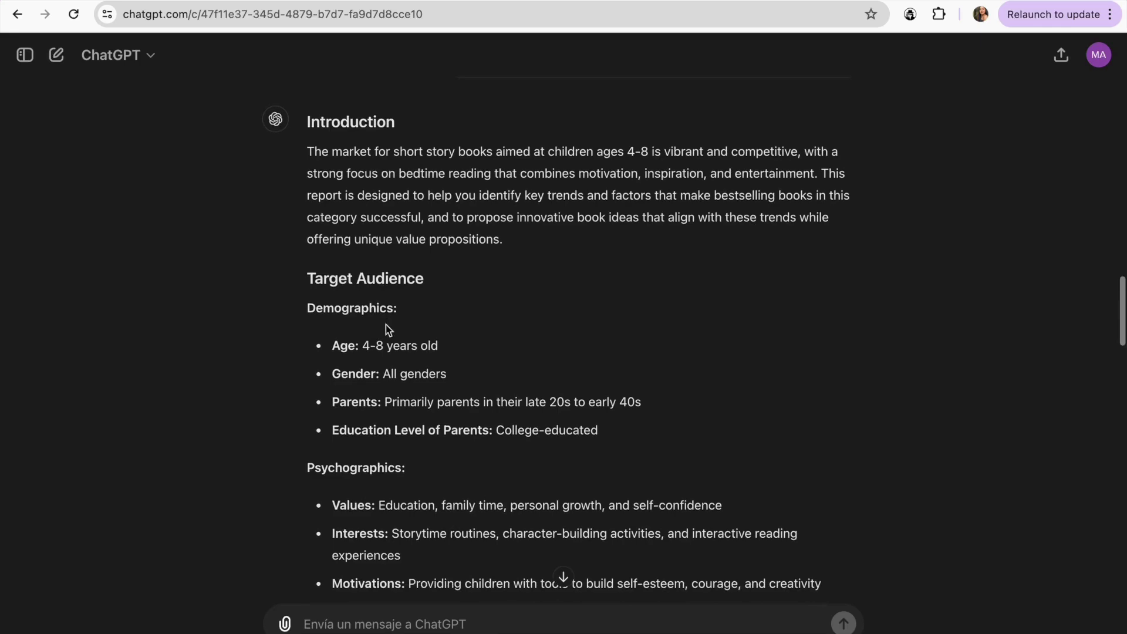
pyautogui.scroll(-7, 301, 483)
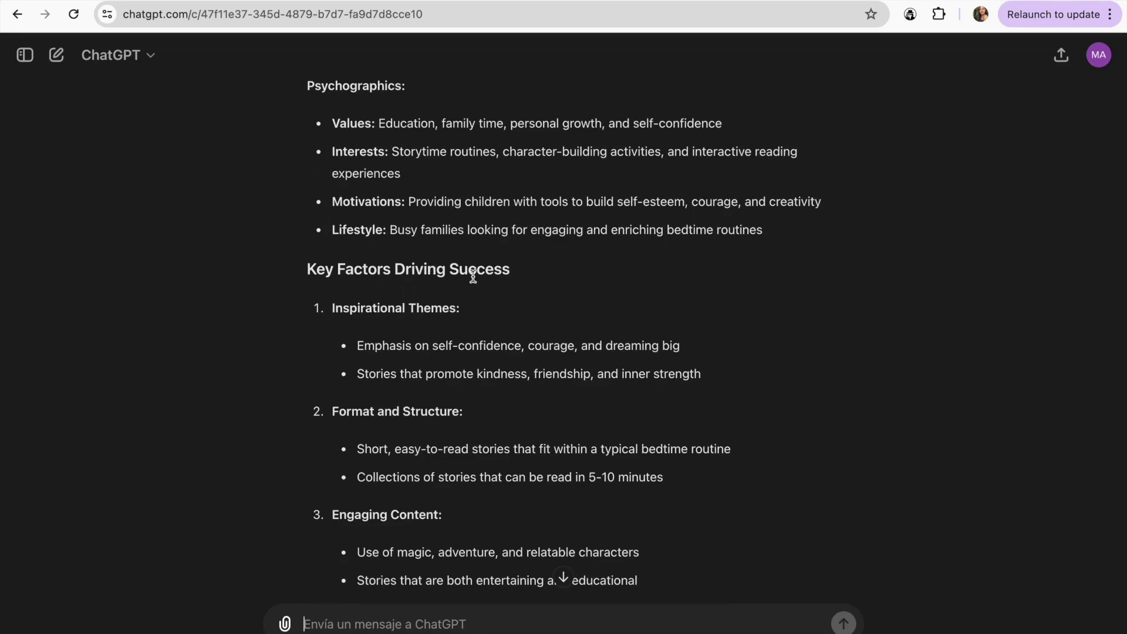
pyautogui.scroll(-1, 444, 288)
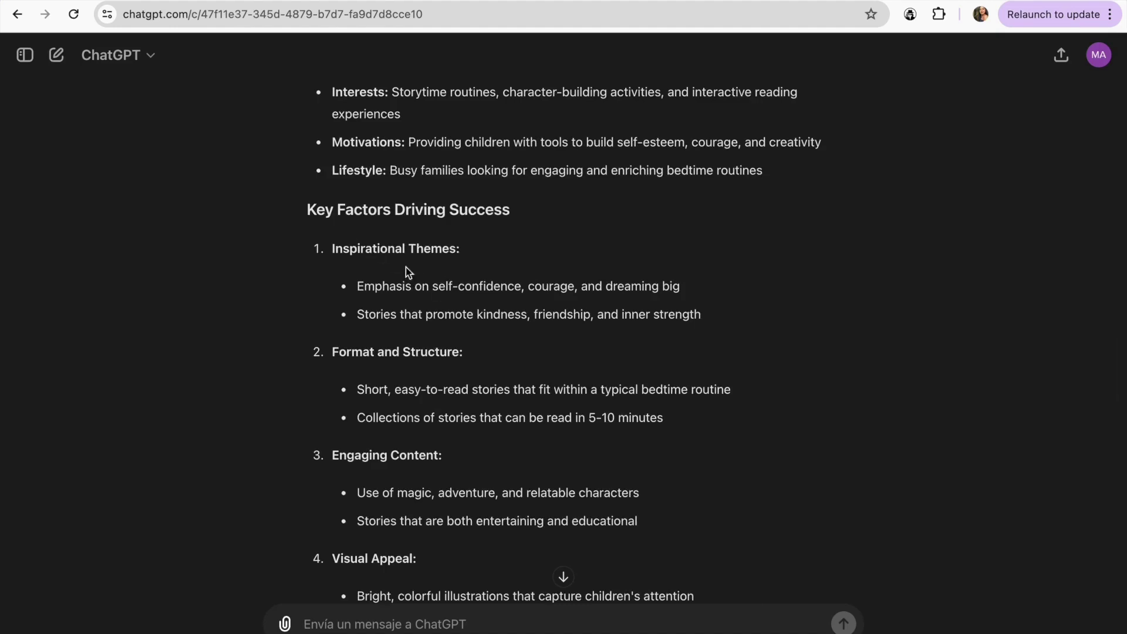
pyautogui.scroll(-2, 415, 298)
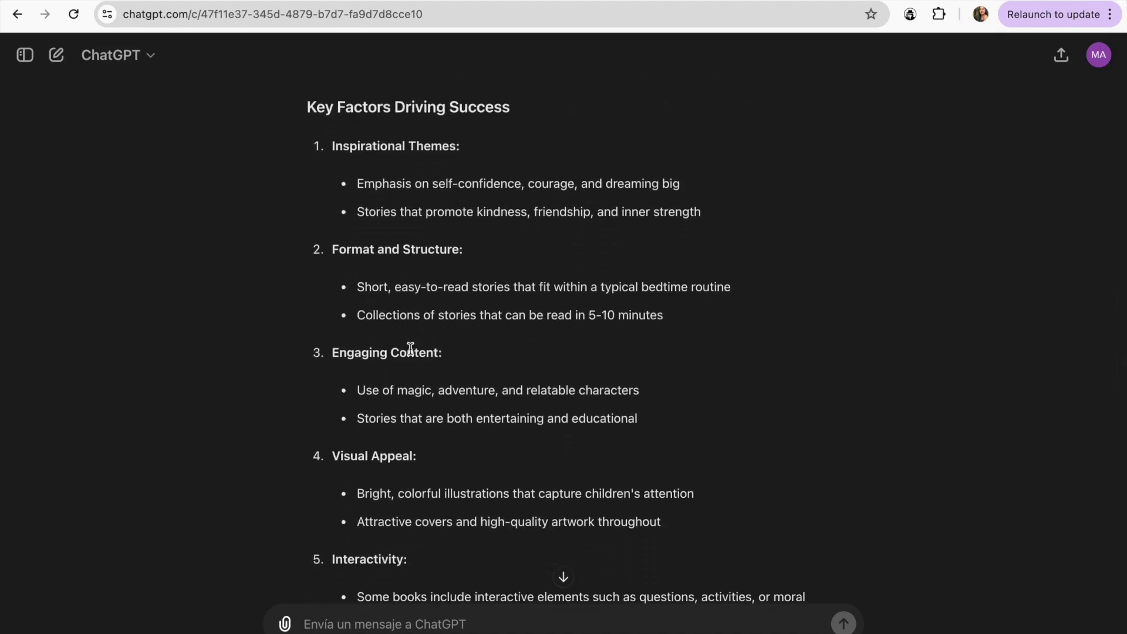
pyautogui.scroll(-2, 409, 351)
pyautogui.scroll(2, 410, 350)
pyautogui.scroll(-1, 411, 350)
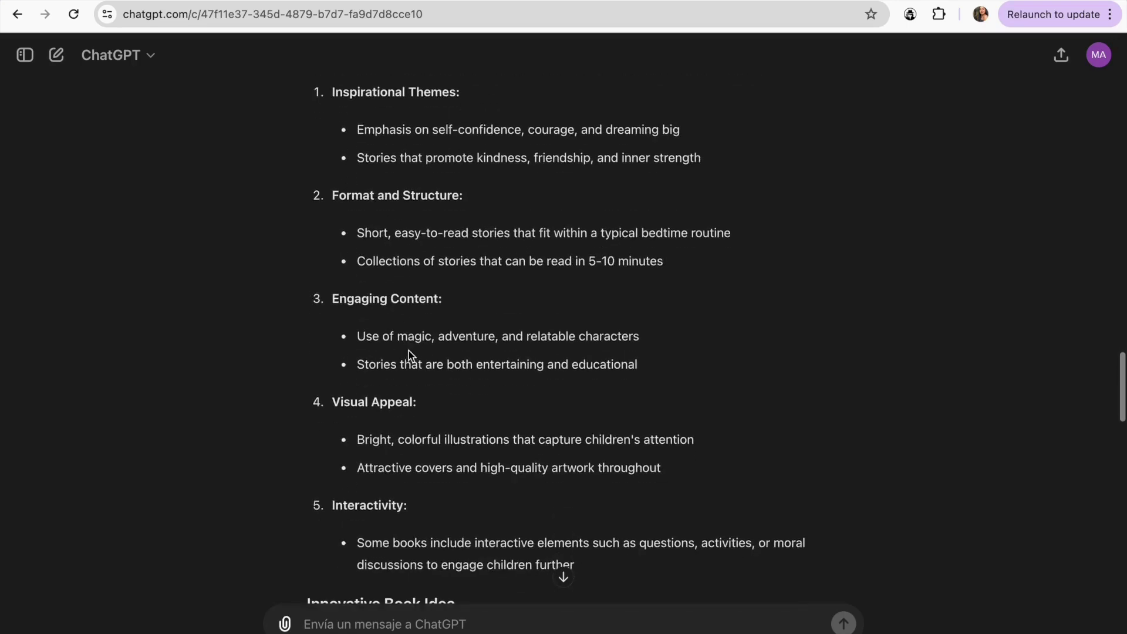
# Read the report's innovative book ideas, what makes each one unique, and the recommended next steps for self-publishing.
pyautogui.scroll(-3, 398, 532)
pyautogui.scroll(-5, 400, 529)
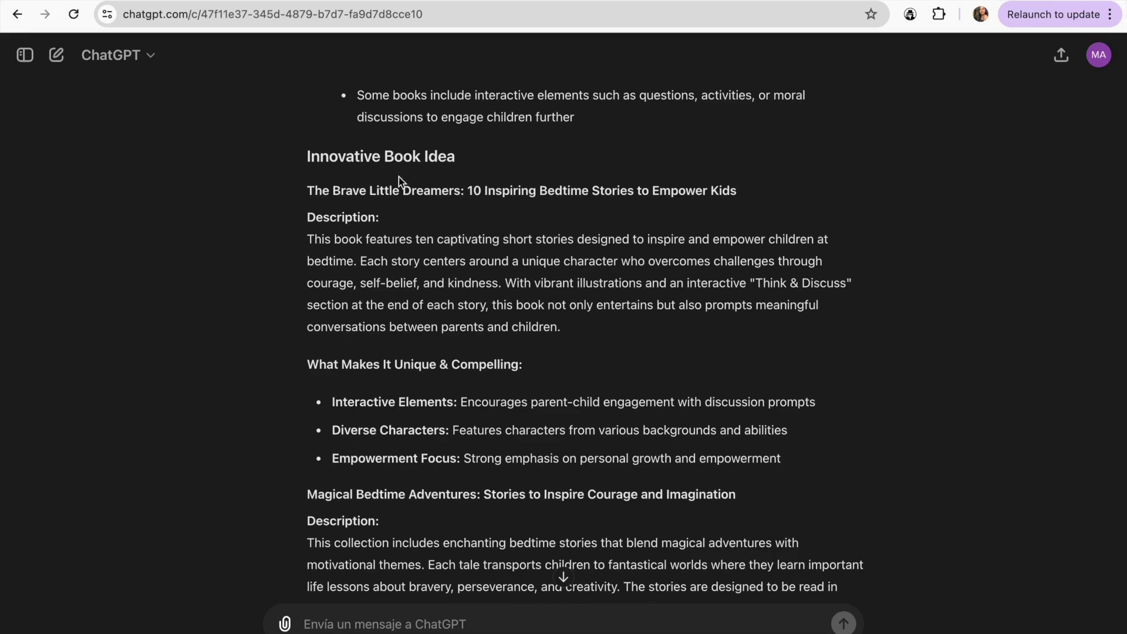
pyautogui.scroll(-1, 361, 296)
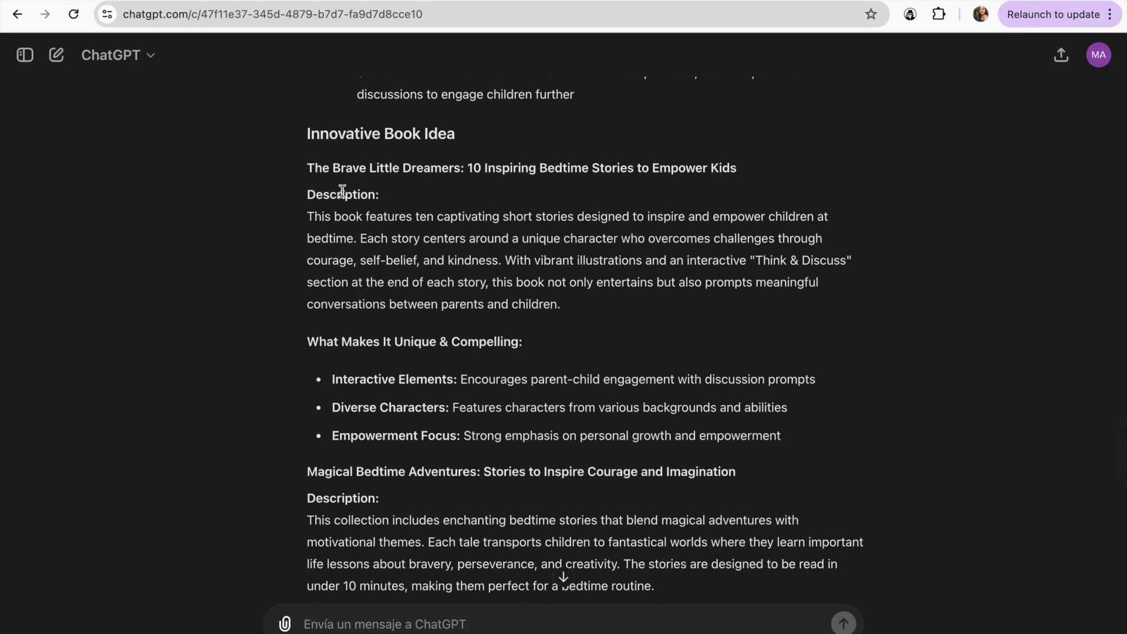
pyautogui.scroll(-3, 337, 259)
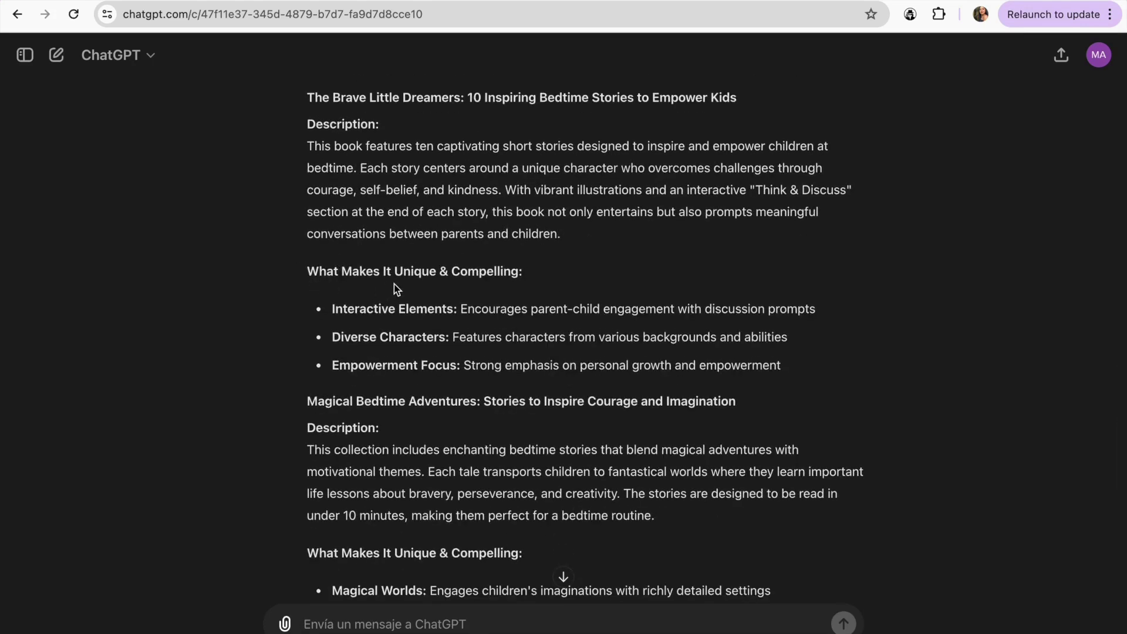
pyautogui.scroll(-3, 385, 302)
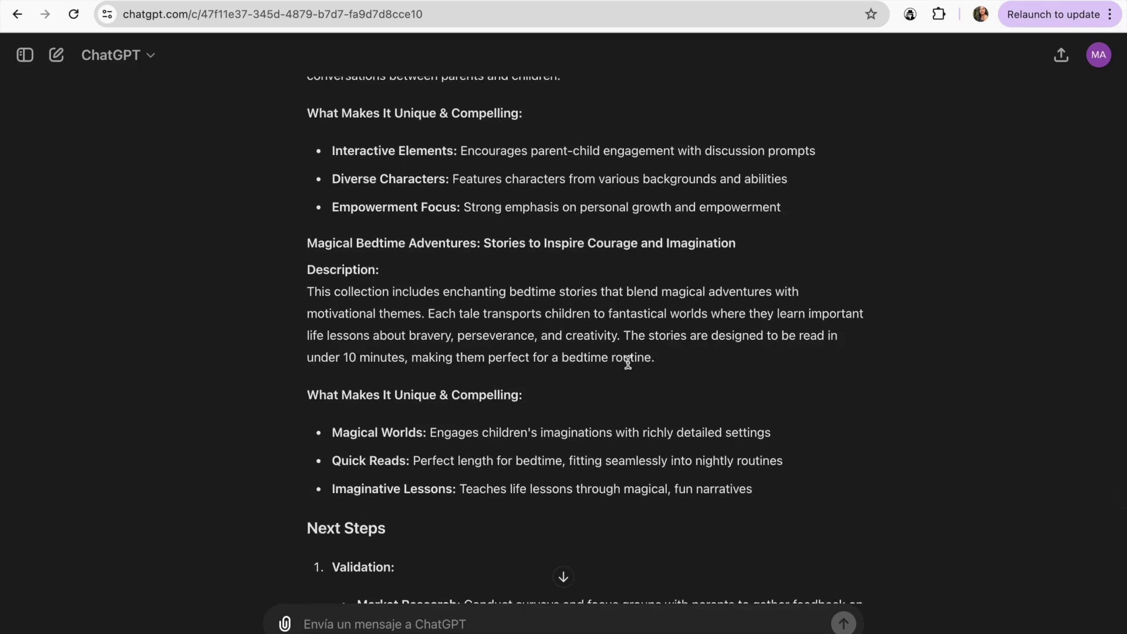
pyautogui.scroll(-1, 461, 329)
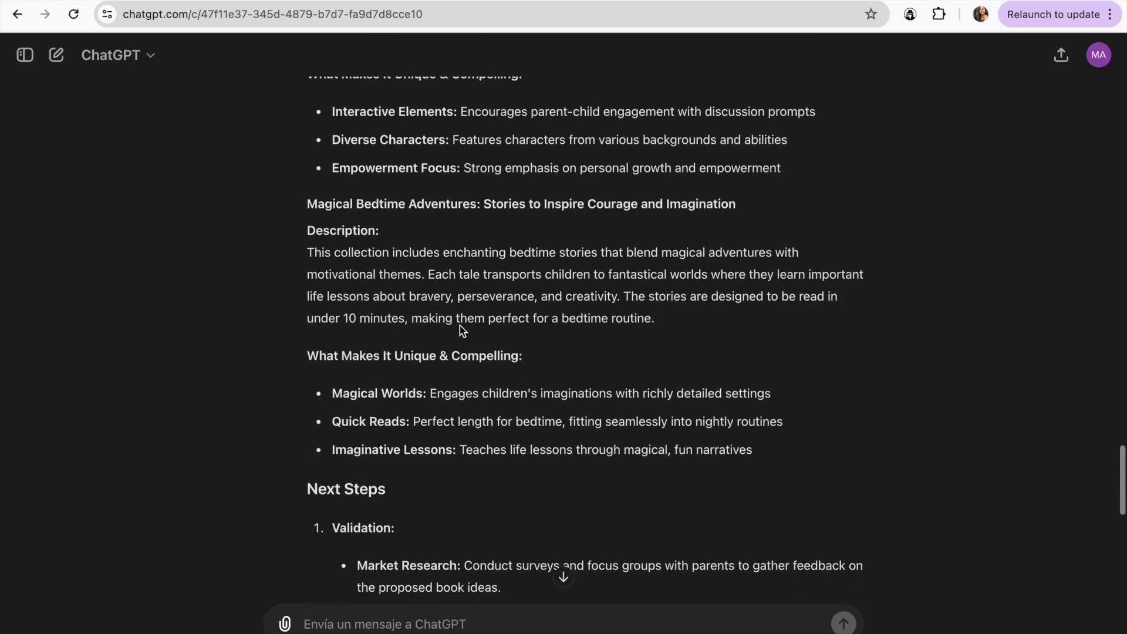
pyautogui.scroll(-5, 460, 325)
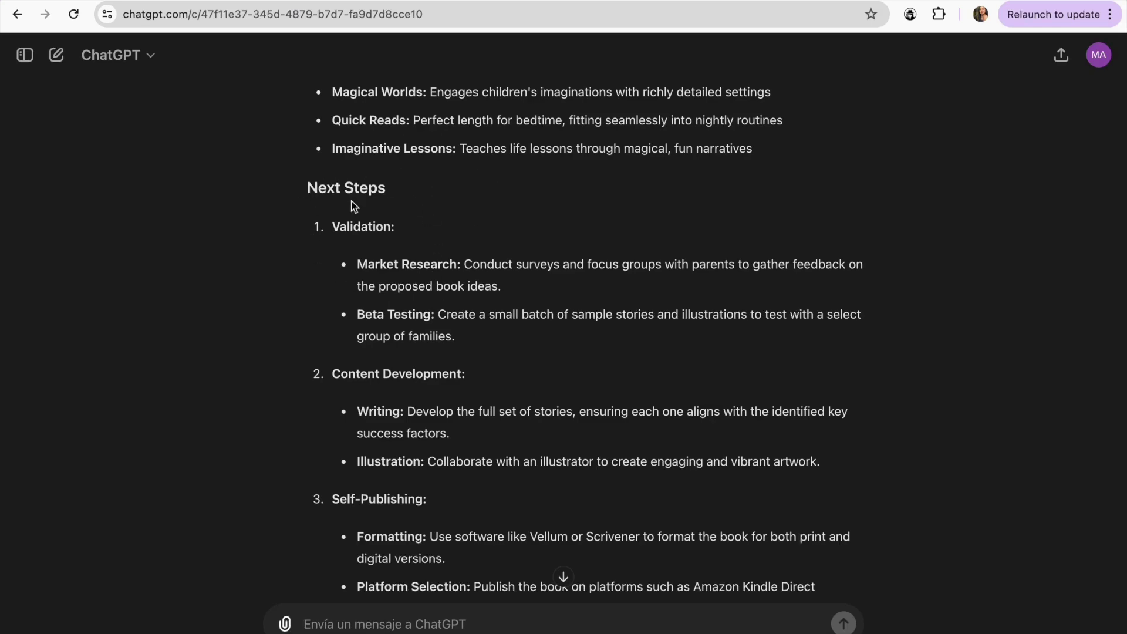
pyautogui.scroll(-1, 382, 246)
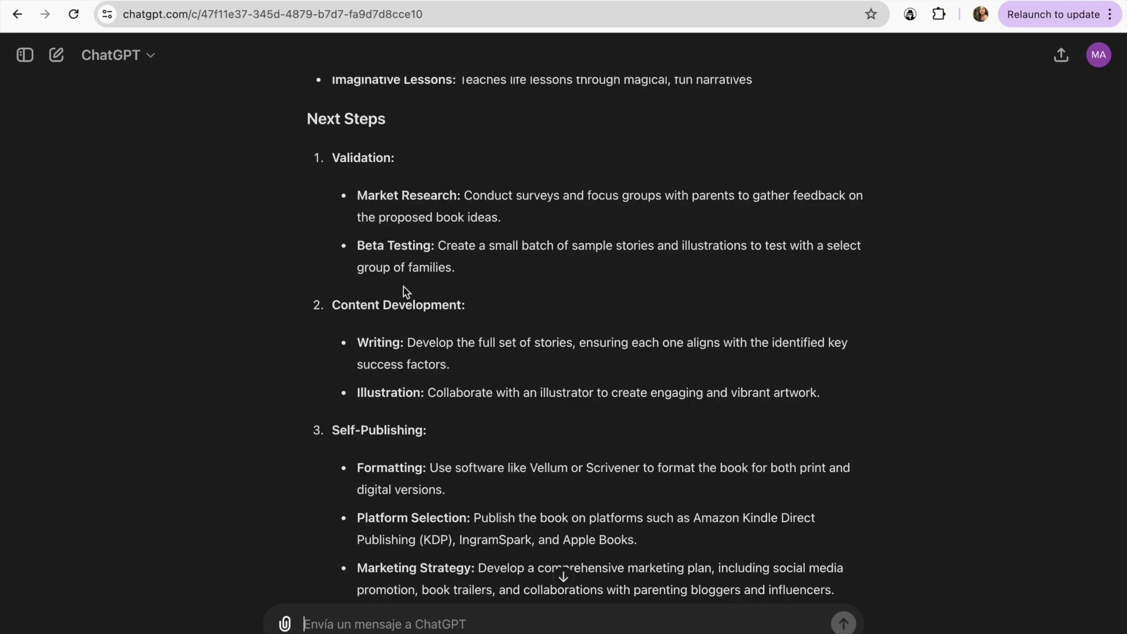
pyautogui.scroll(-5, 404, 287)
pyautogui.scroll(14, 403, 291)
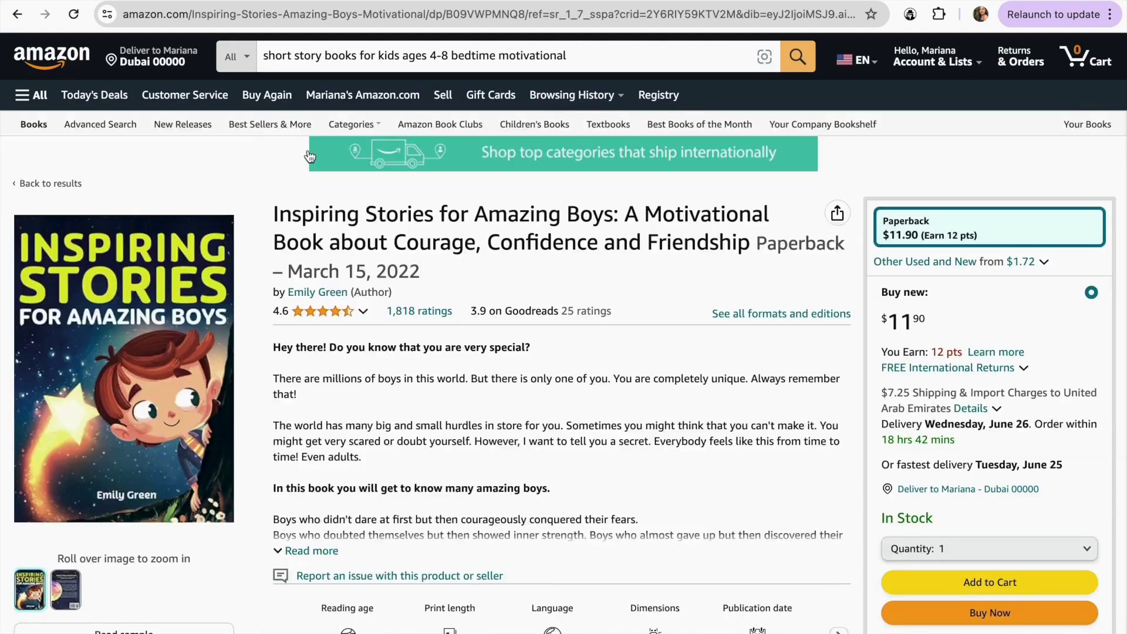
# Run KDSPY on the Amazon page of "Inspiring Stories for Amazing Boys", examine its sales details, and open the book's insight prompts.
pyautogui.moveTo(140, 297)
pyautogui.moveTo(594, 76)
pyautogui.click(911, 15)
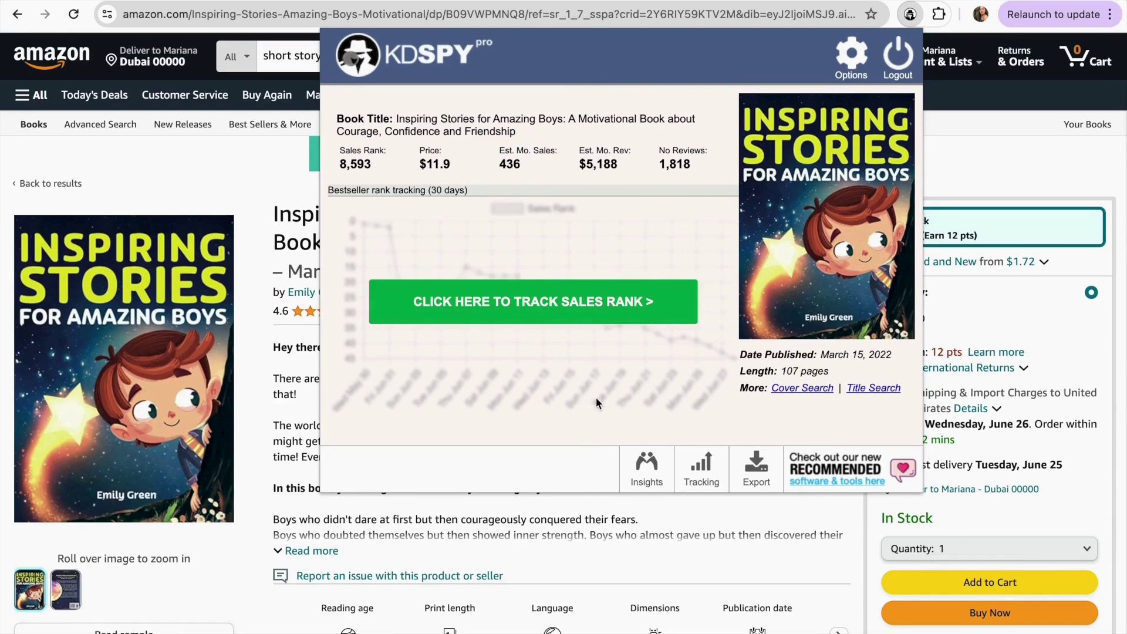
pyautogui.click(647, 465)
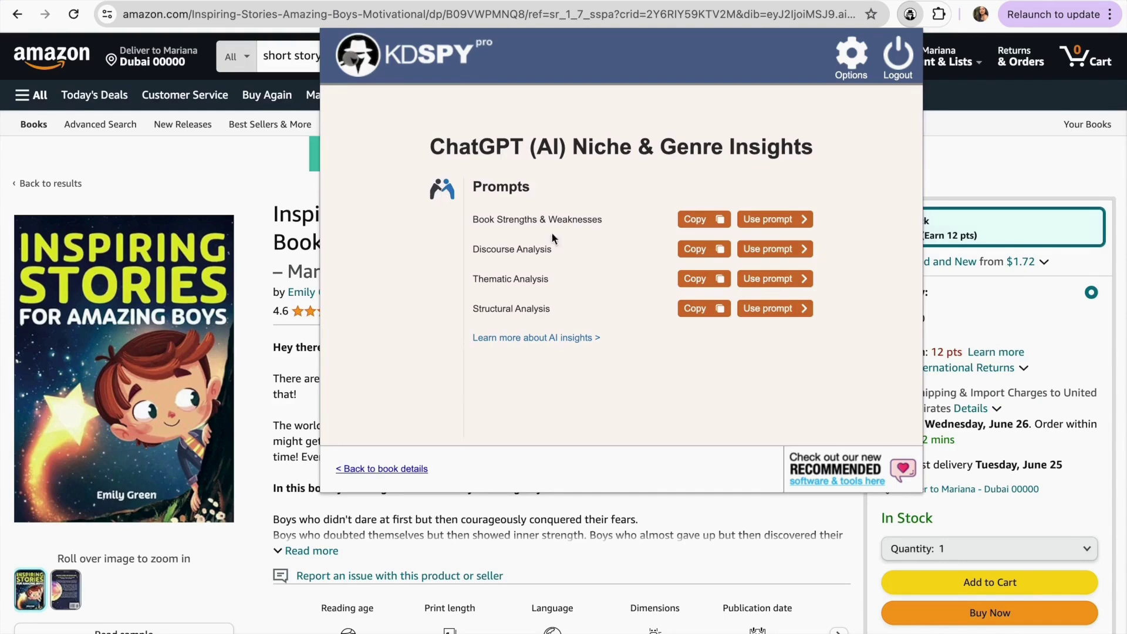
# Copy the Book Strengths & Weaknesses prompt and submit it in the existing ChatGPT conversation.
pyautogui.click(713, 220)
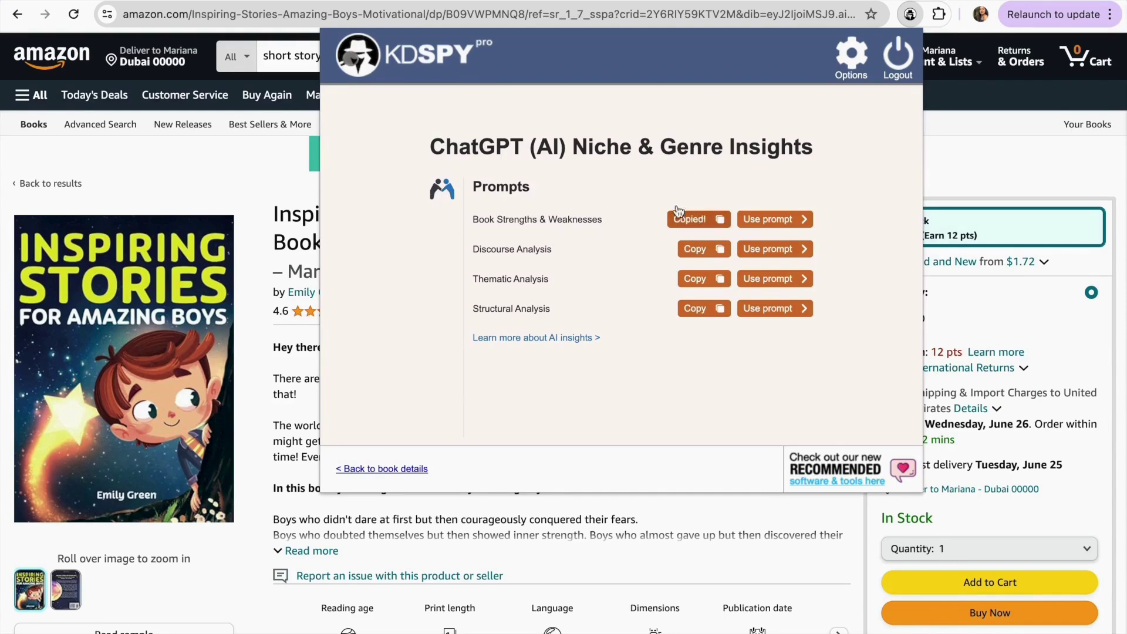
pyautogui.click(708, 221)
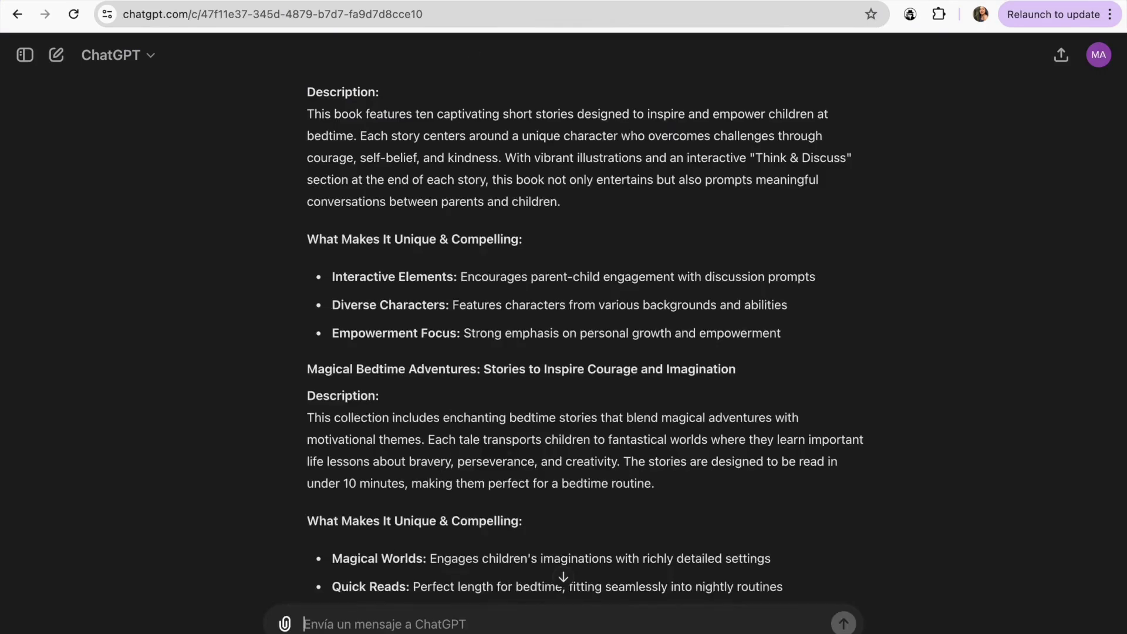
pyautogui.hotkey('ctrl', 'v')
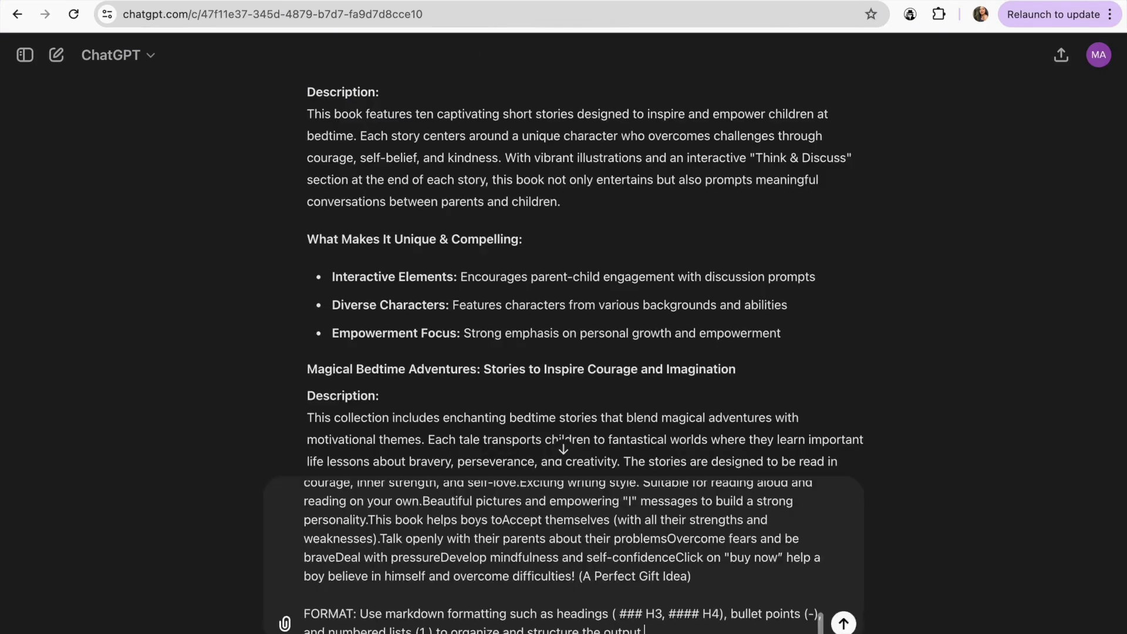
pyautogui.press('Return')
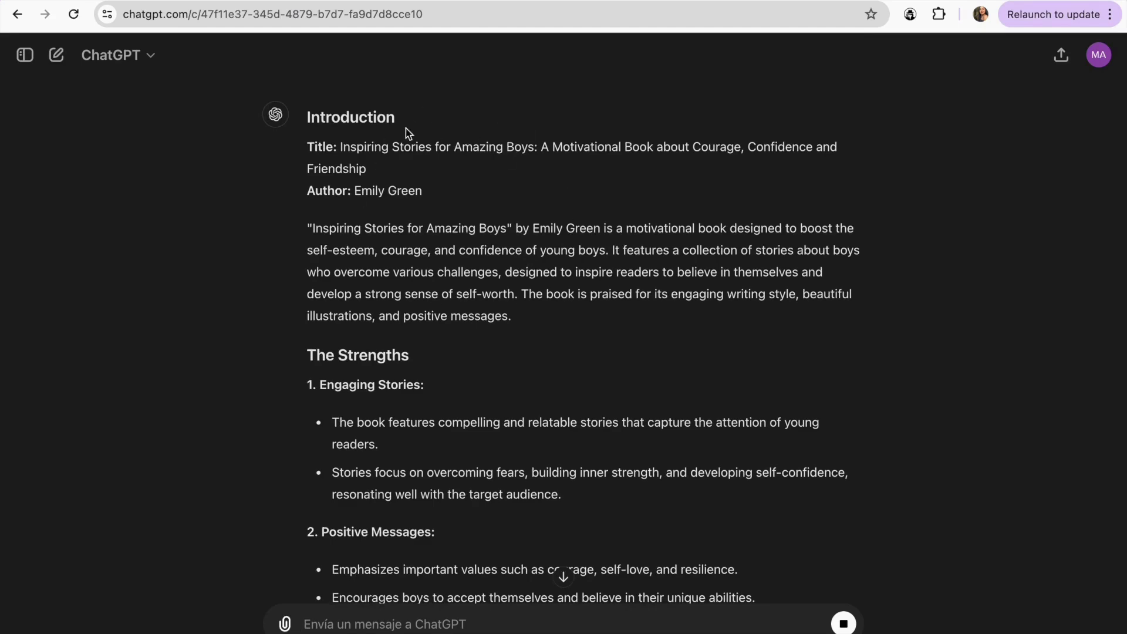
# Read the strengths and weaknesses ChatGPT lists for "Inspiring Stories for Amazing Boys".
pyautogui.scroll(-2, 459, 382)
pyautogui.scroll(-3, 459, 382)
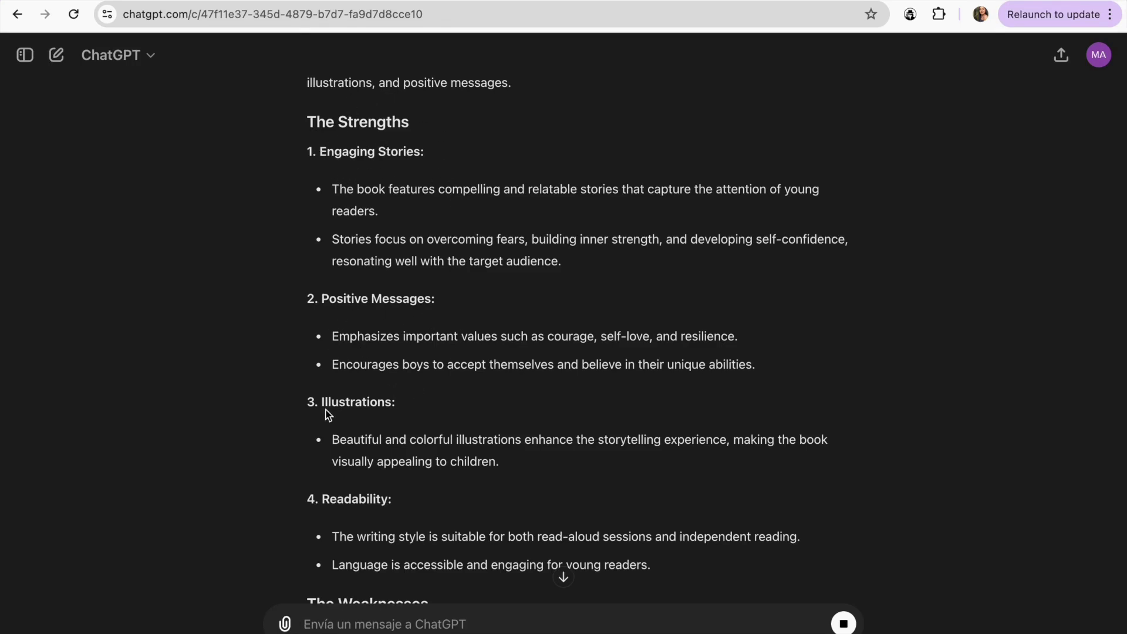
pyautogui.scroll(-1, 387, 418)
pyautogui.scroll(-2, 387, 418)
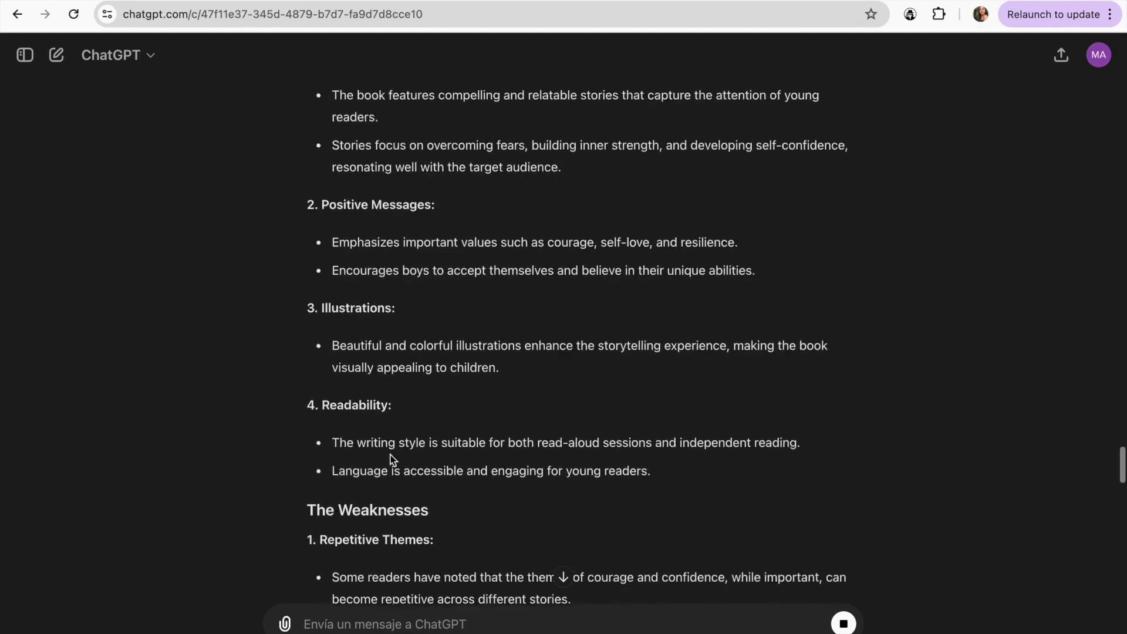
pyautogui.scroll(-3, 376, 435)
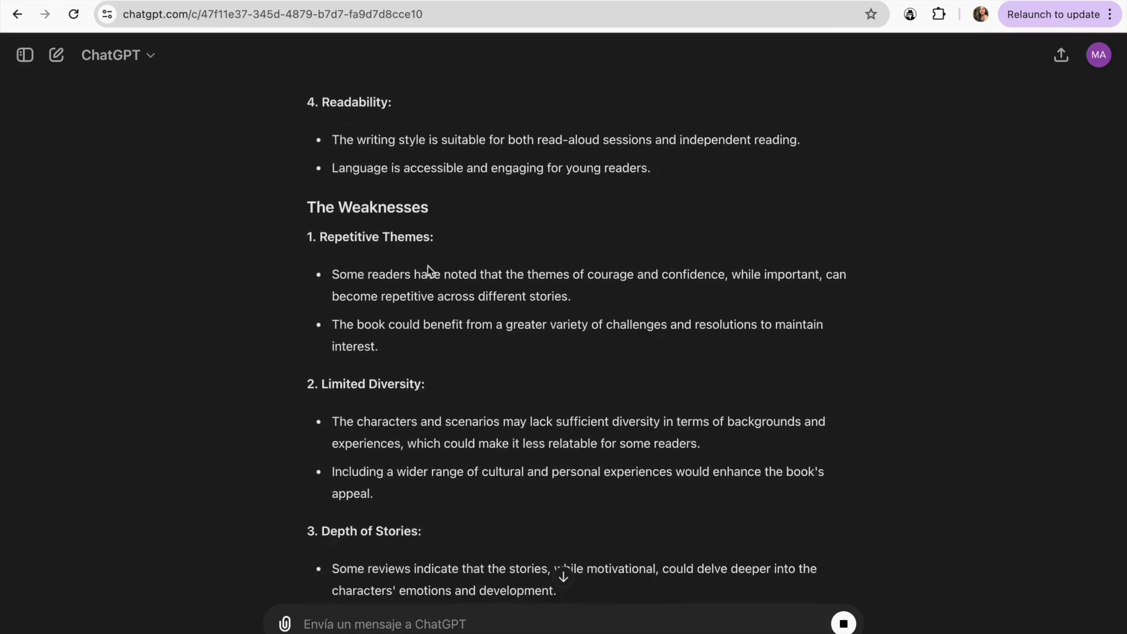
pyautogui.scroll(-1, 443, 305)
pyautogui.scroll(-2, 330, 368)
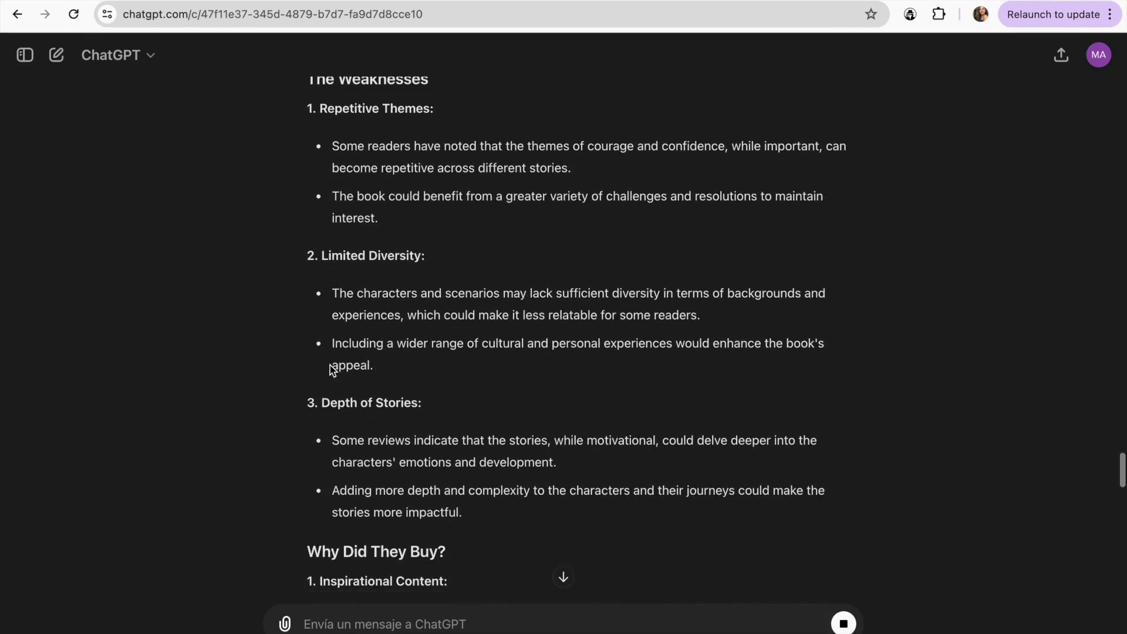
pyautogui.scroll(-3, 370, 403)
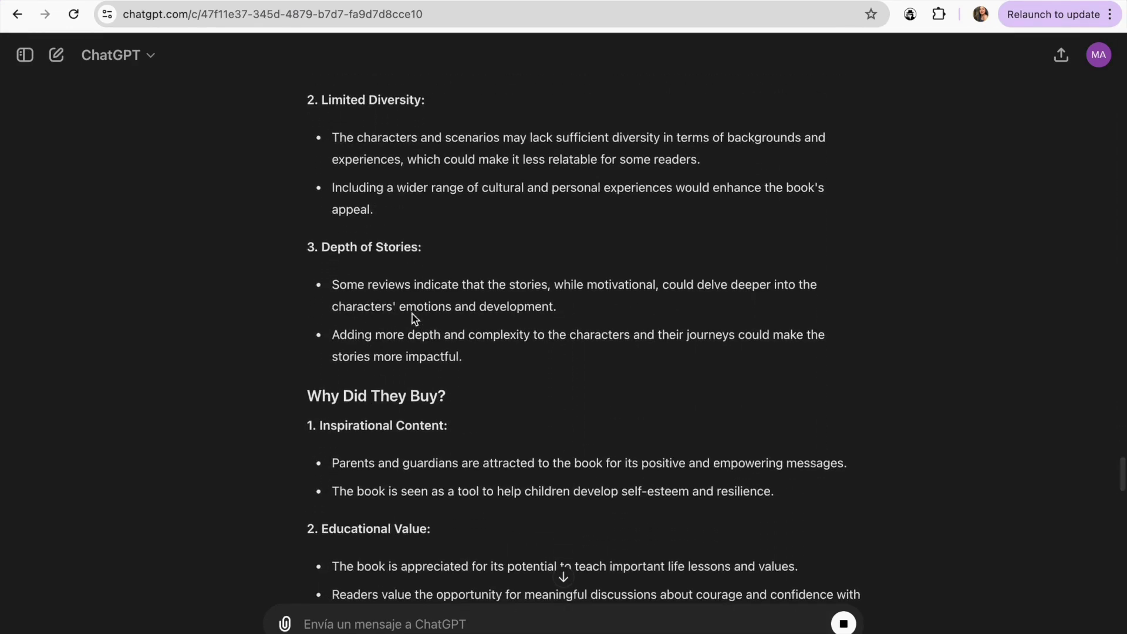
# Read the analysis of why readers bought the book and why others may not buy it.
pyautogui.scroll(-3, 455, 317)
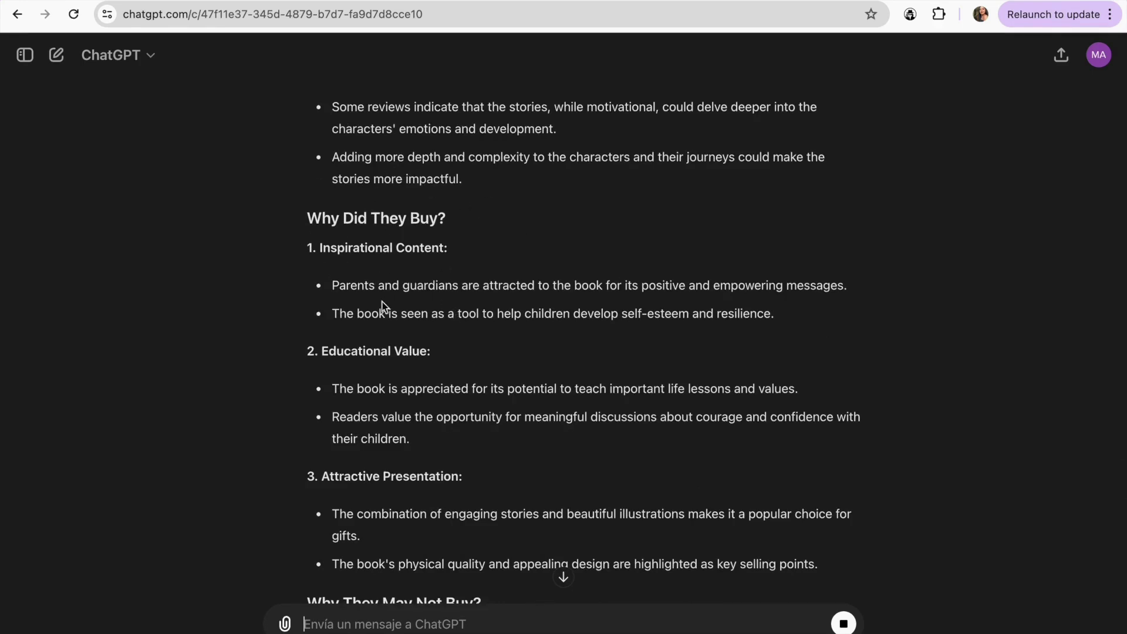
pyautogui.scroll(-2, 423, 293)
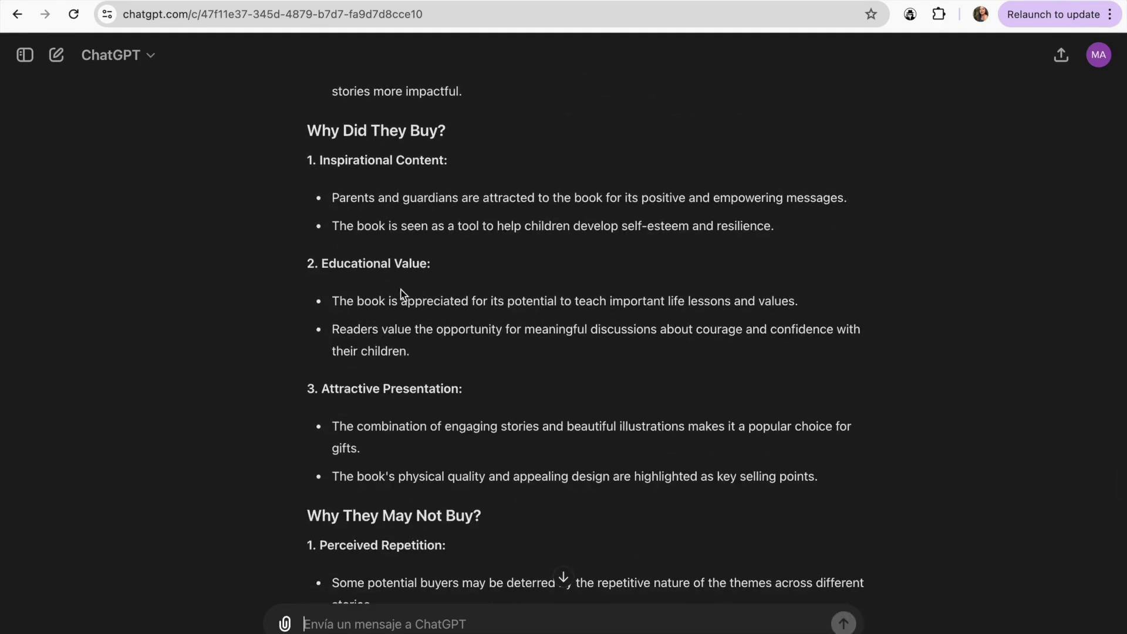
pyautogui.scroll(-3, 512, 262)
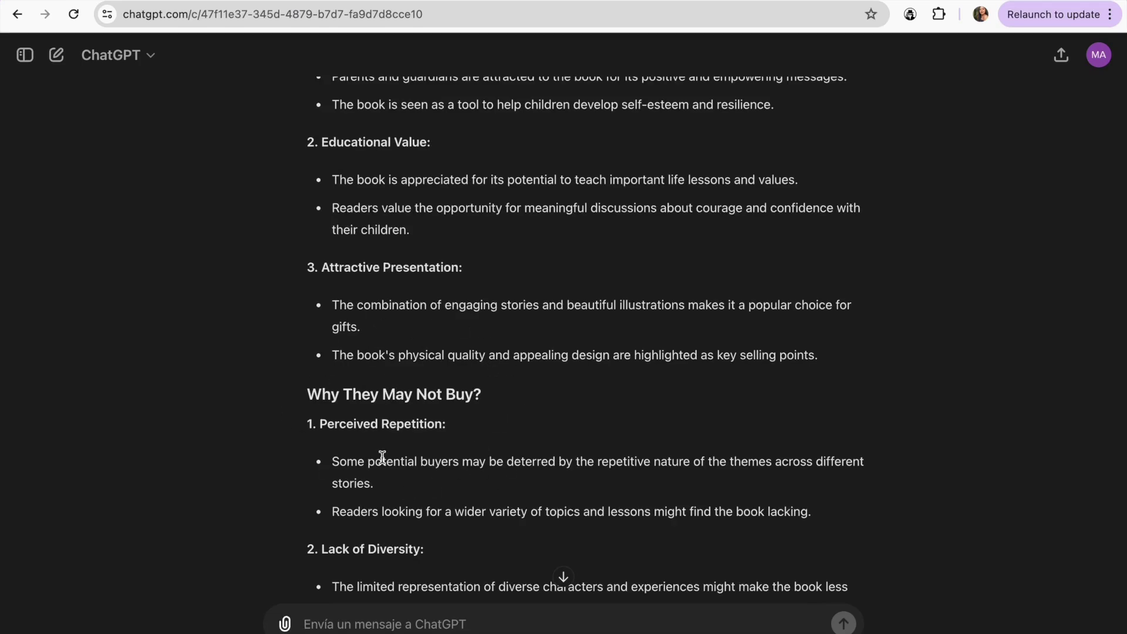
pyautogui.scroll(-3, 378, 459)
pyautogui.scroll(-1, 381, 458)
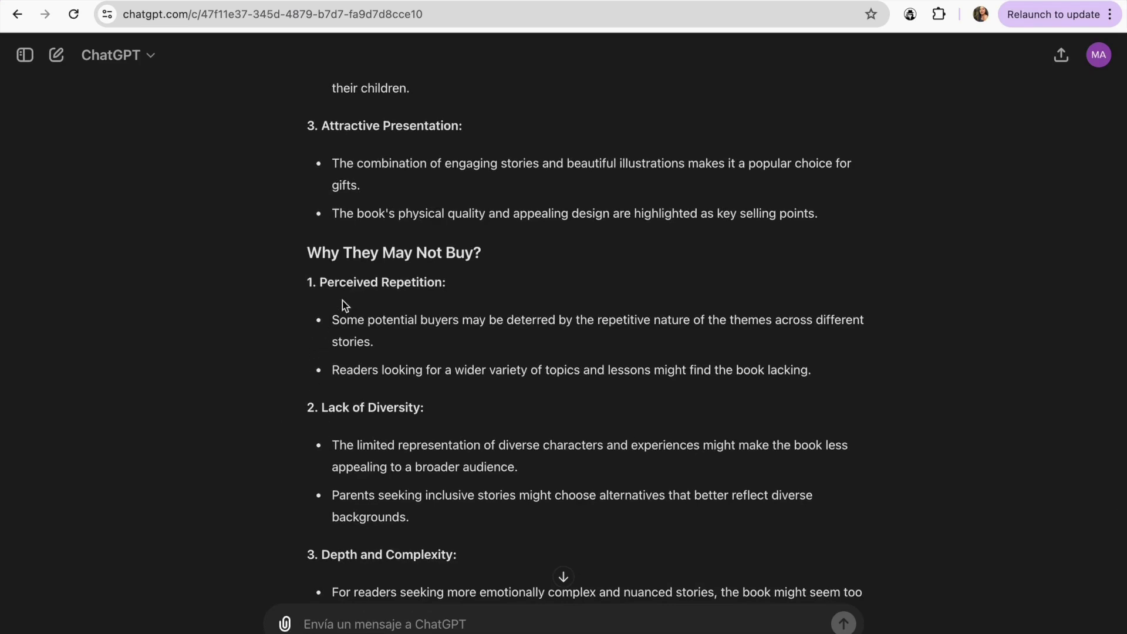
pyautogui.scroll(-1, 453, 374)
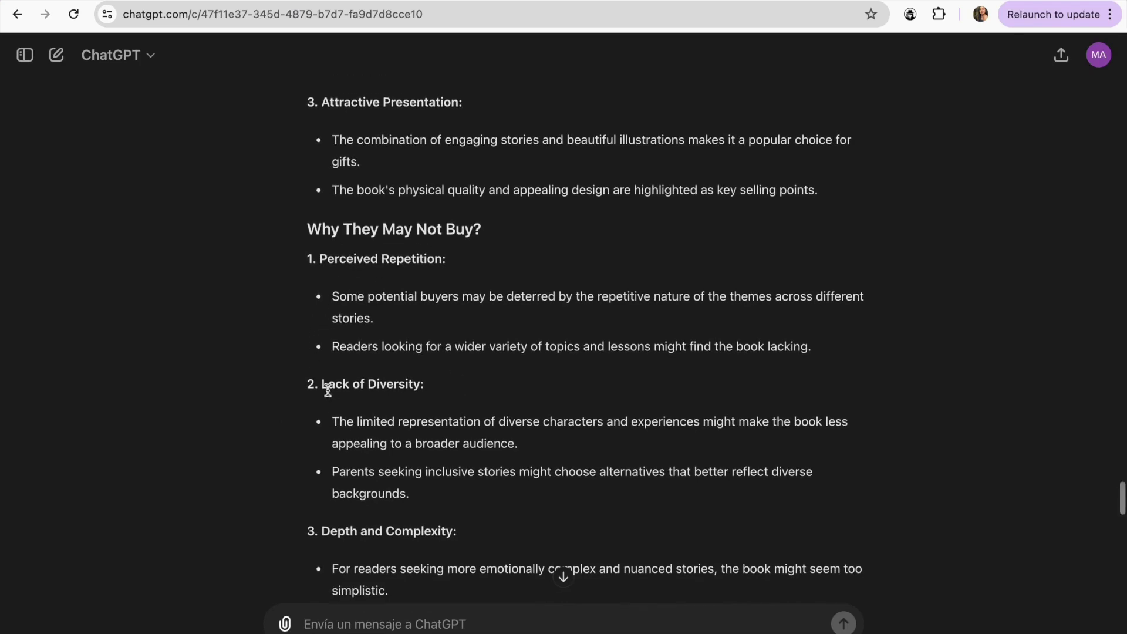
# Read the suggestions for a competing book, covering representation, themes, character depth, illustrations and interactive elements.
pyautogui.scroll(-8, 436, 400)
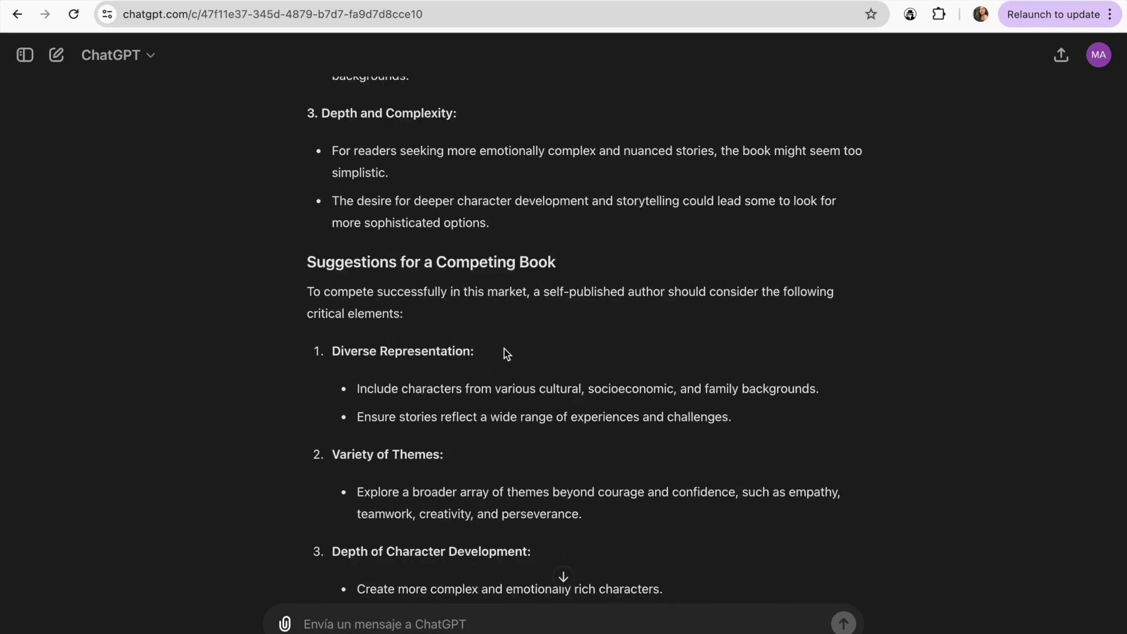
pyautogui.scroll(-2, 505, 349)
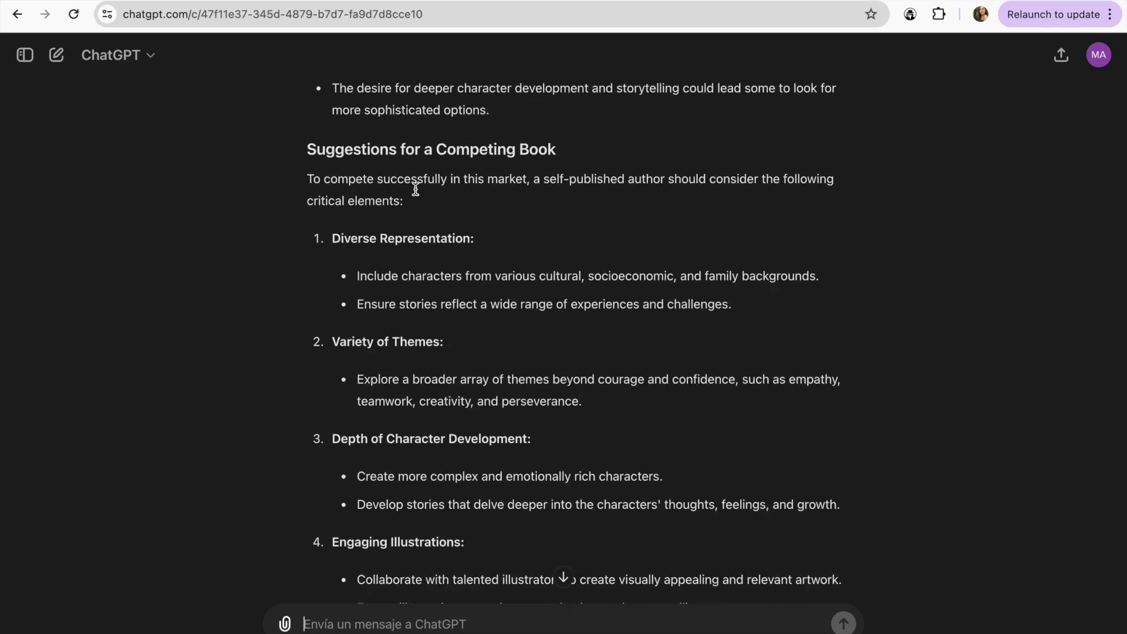
pyautogui.scroll(-1, 443, 171)
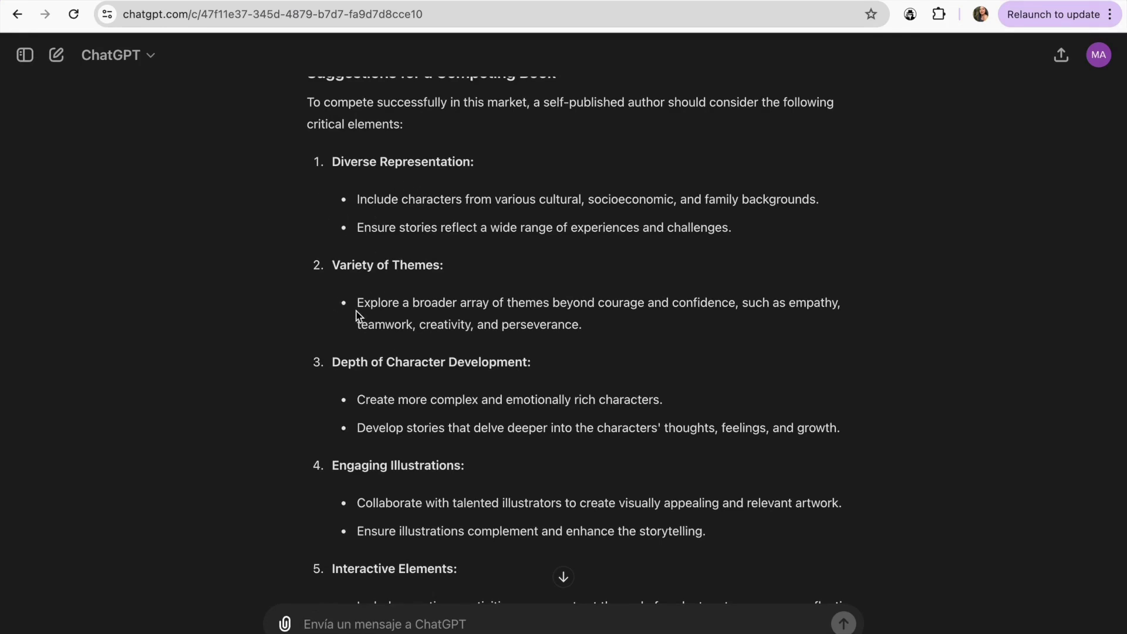
pyautogui.scroll(-4, 510, 346)
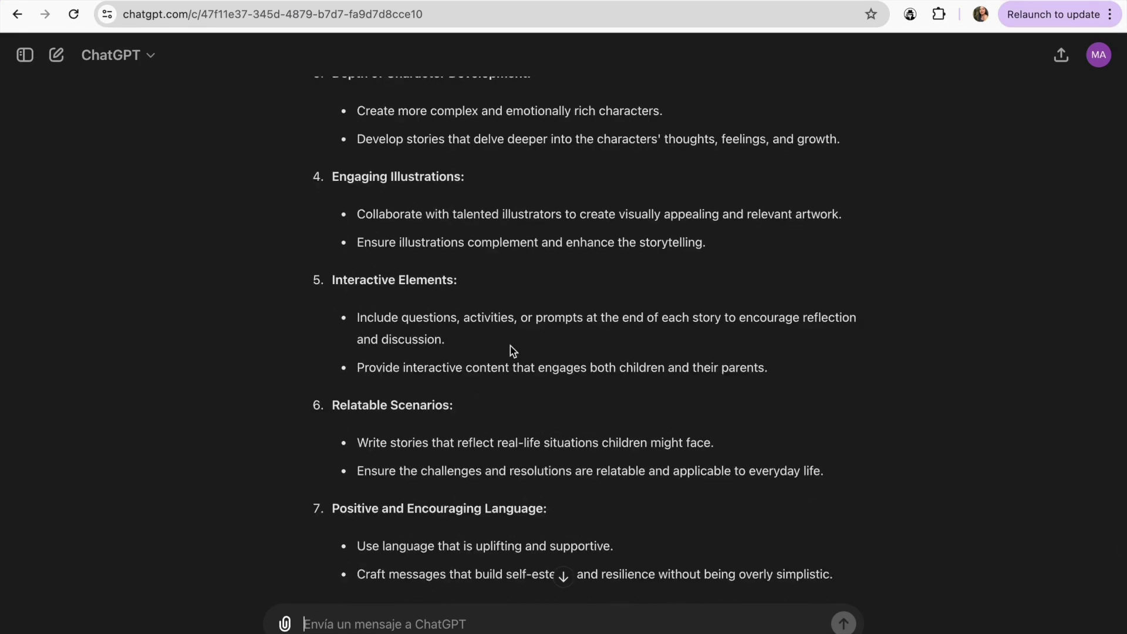